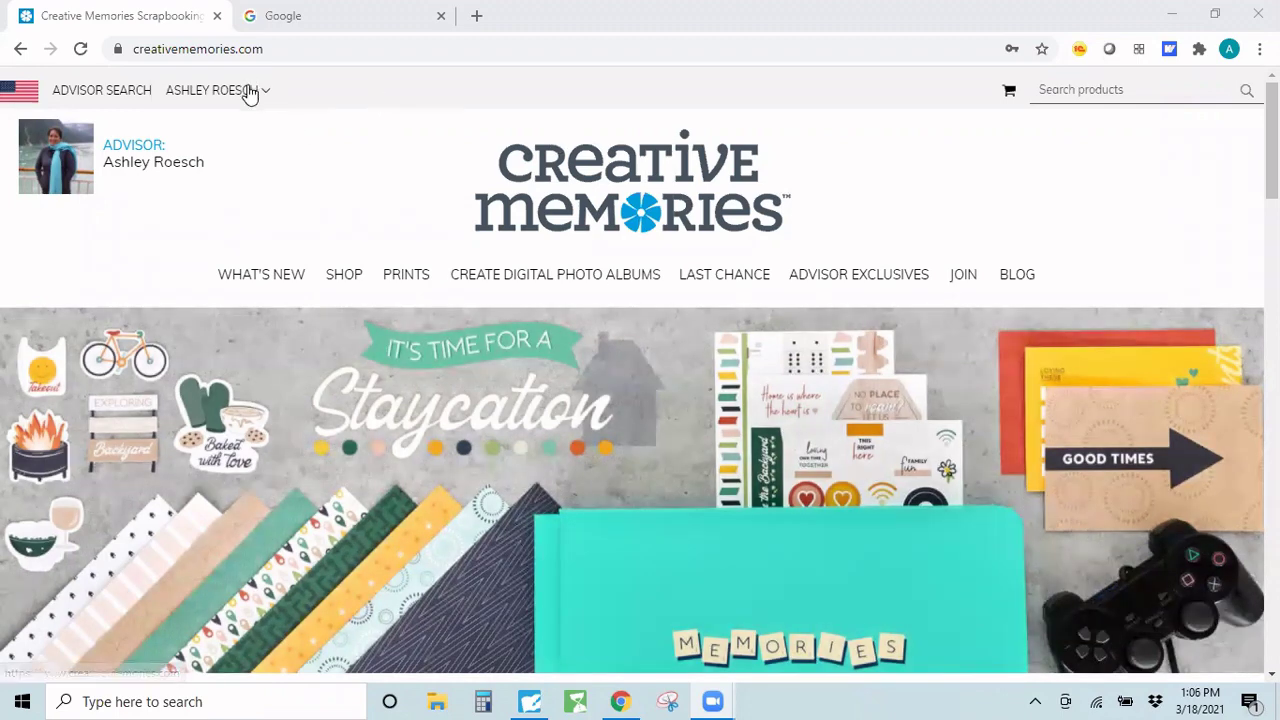
# Download the CM_St_Patricks_Day_Kit zip from My Downloadable Products and open it
pyautogui.moveTo(249, 91)
pyautogui.click(188, 114)
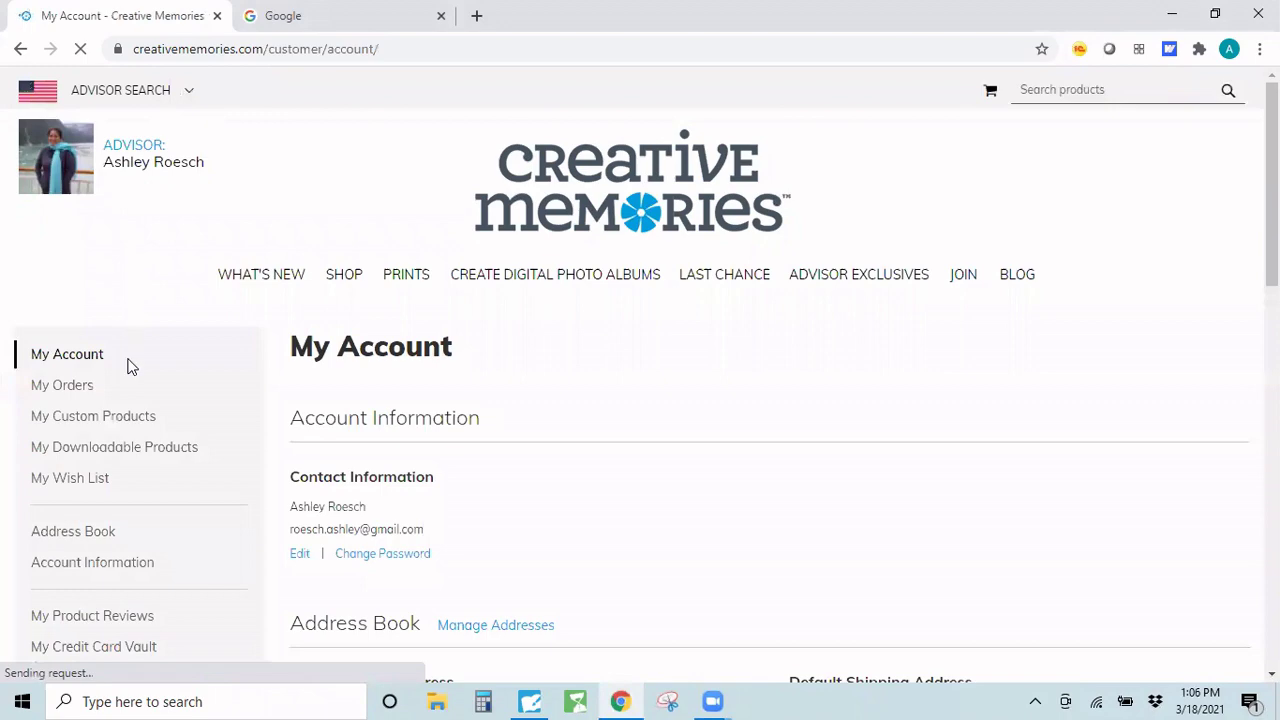
pyautogui.click(128, 452)
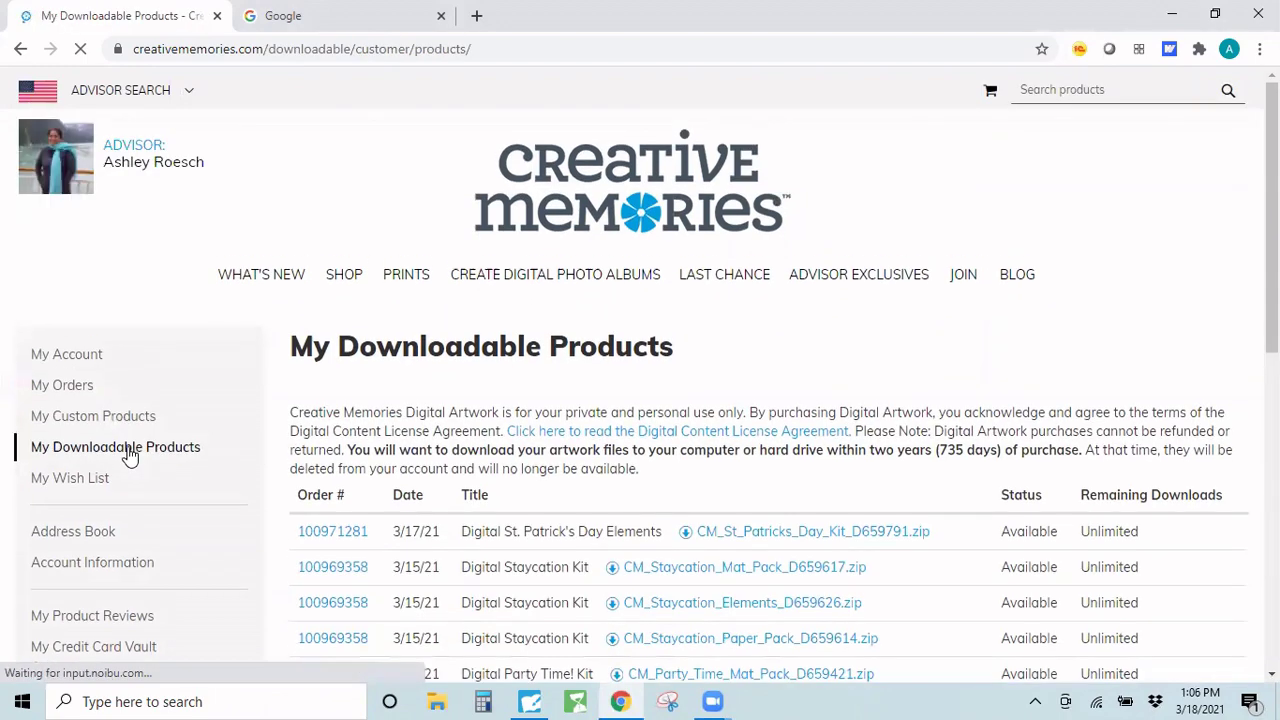
pyautogui.scroll(-3, 606, 513)
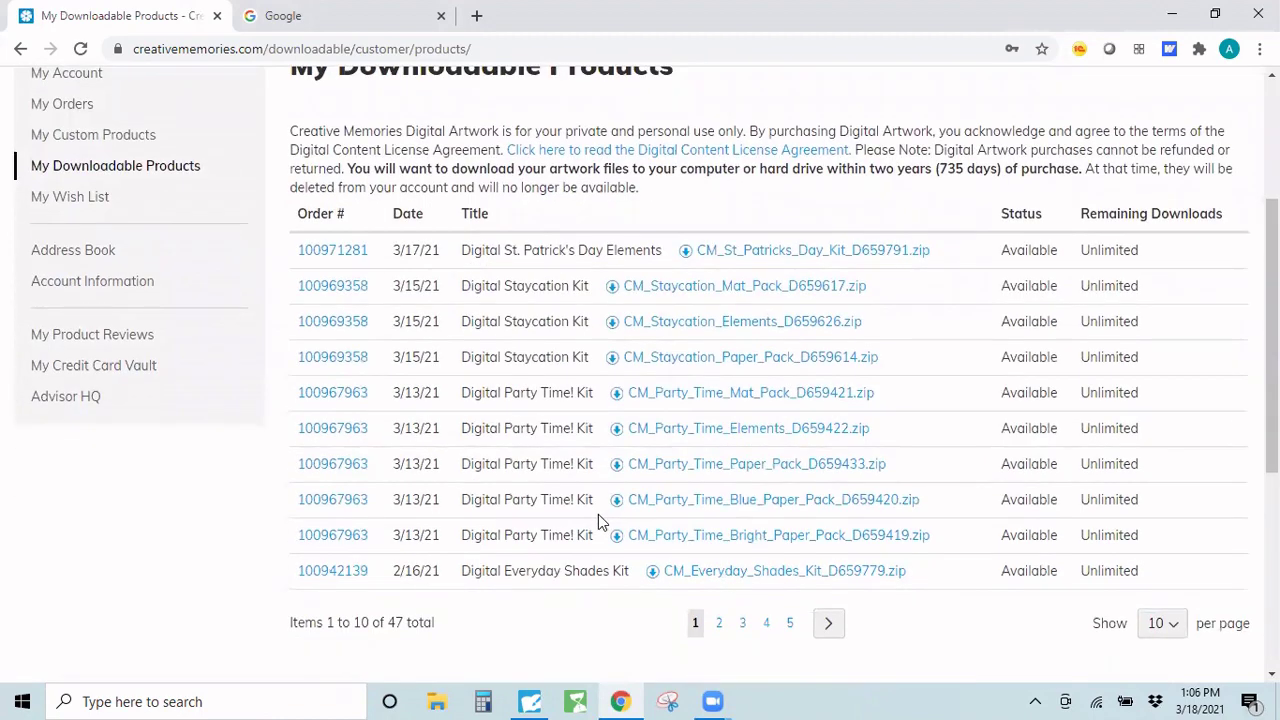
pyautogui.scroll(2, 587, 535)
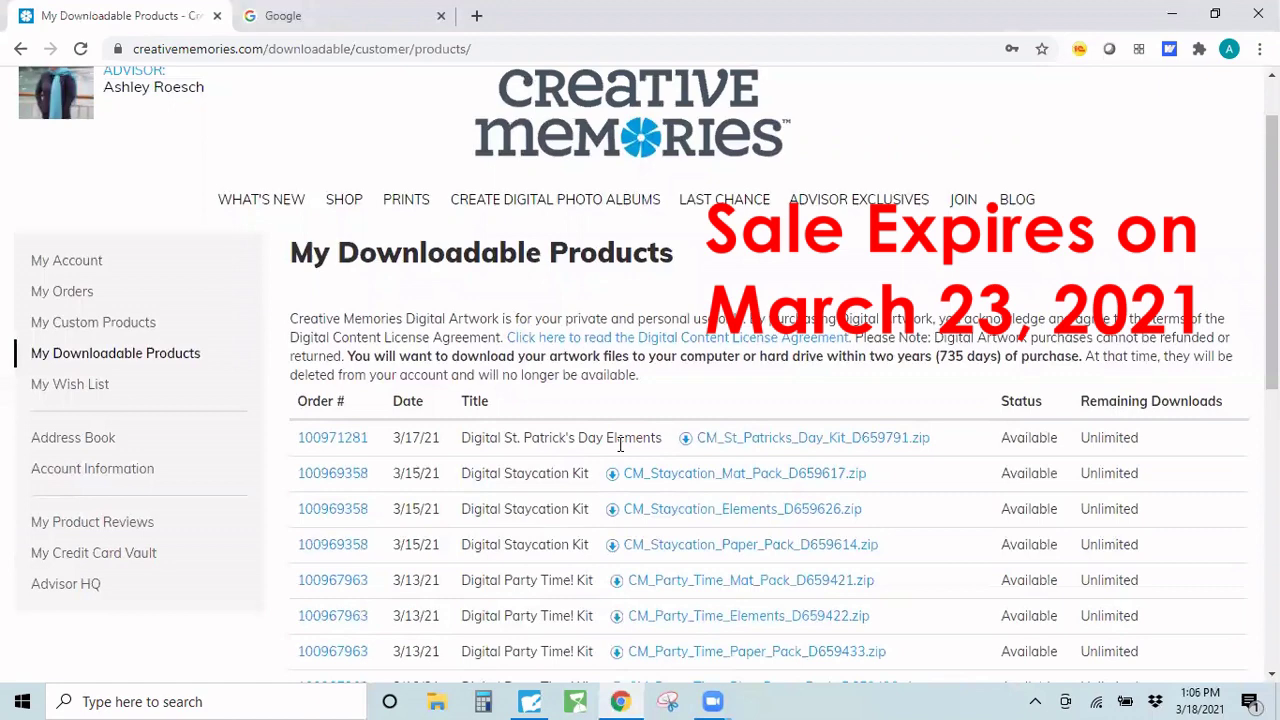
pyautogui.click(715, 438)
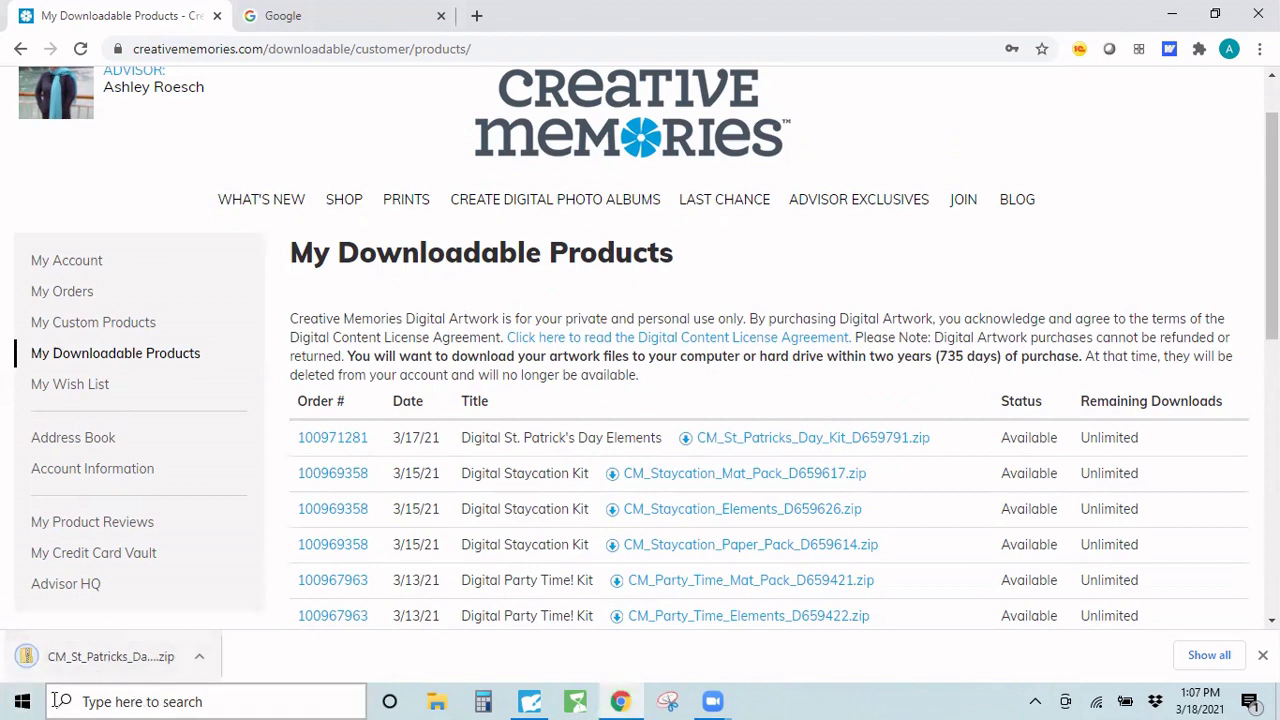
pyautogui.click(73, 657)
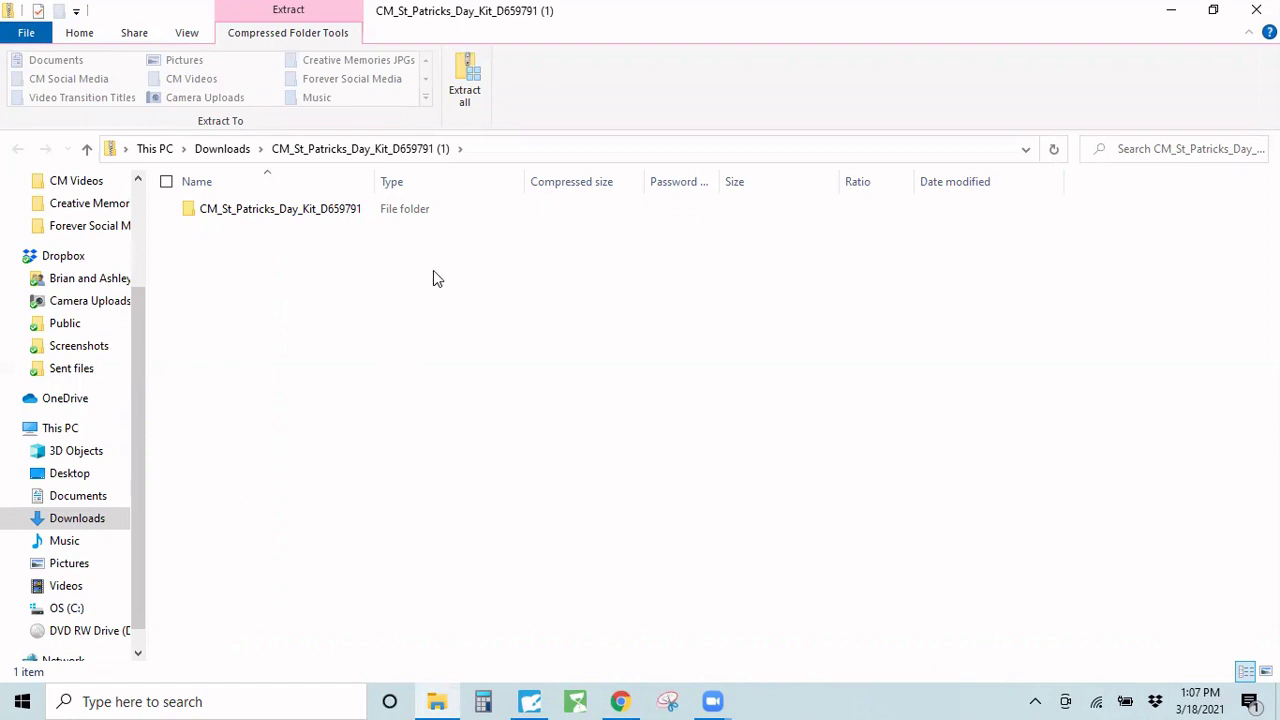
# Extract all files from the kit zip into the suggested Downloads folder
pyautogui.click(475, 103)
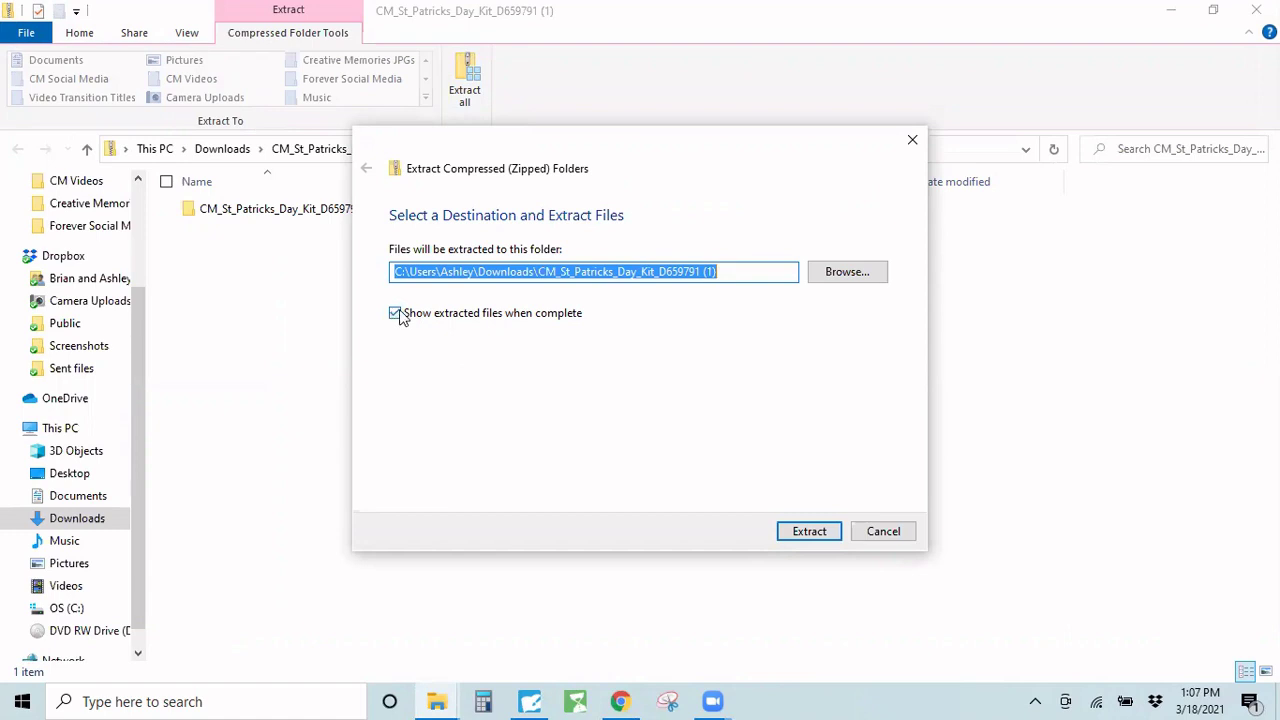
pyautogui.click(822, 533)
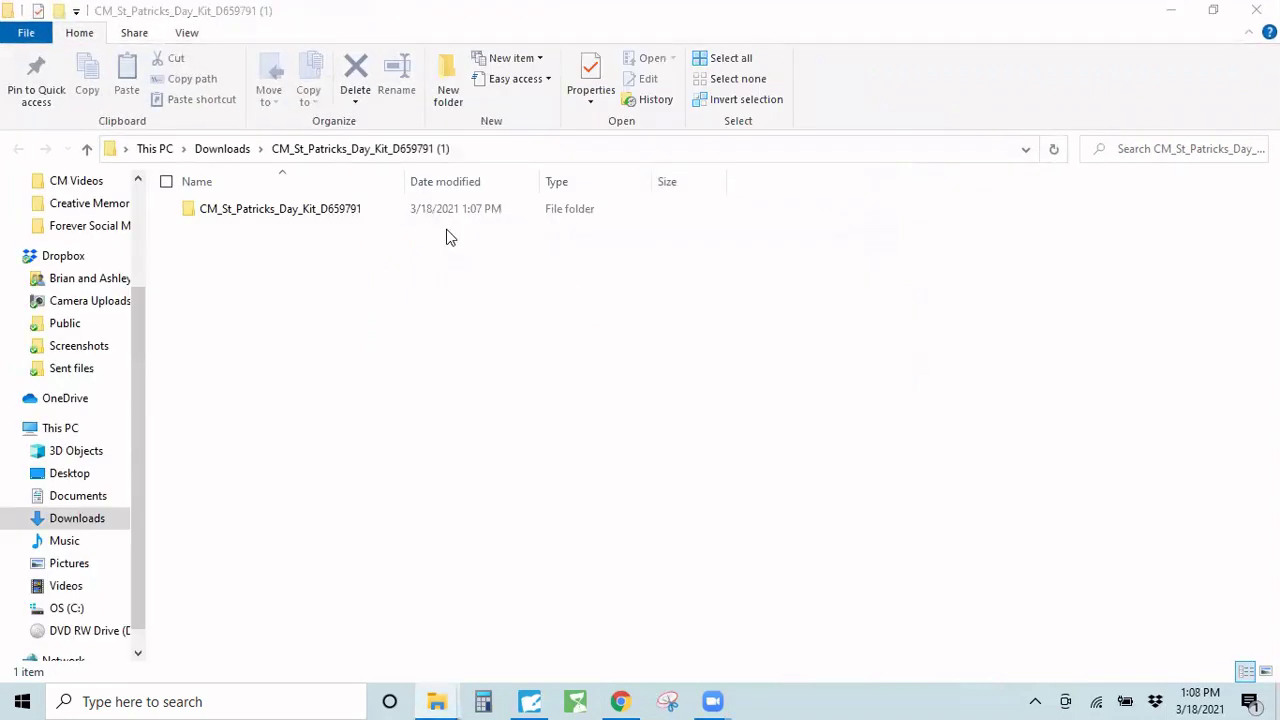
# Browse CM_St_Patricks_Day_Kit_D659791 > ELMT_St_Patricks_Day_Kit to review the 16 images, then minimize the window
pyautogui.click(283, 208)
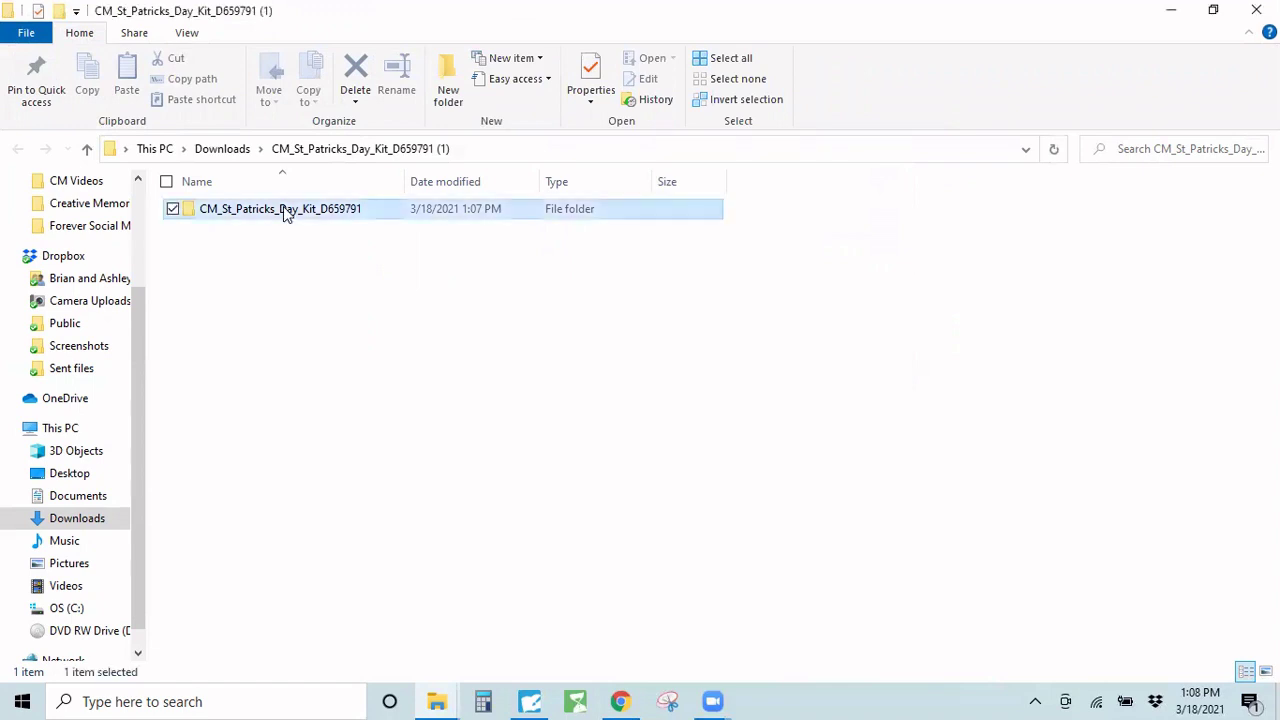
pyautogui.press('Return')
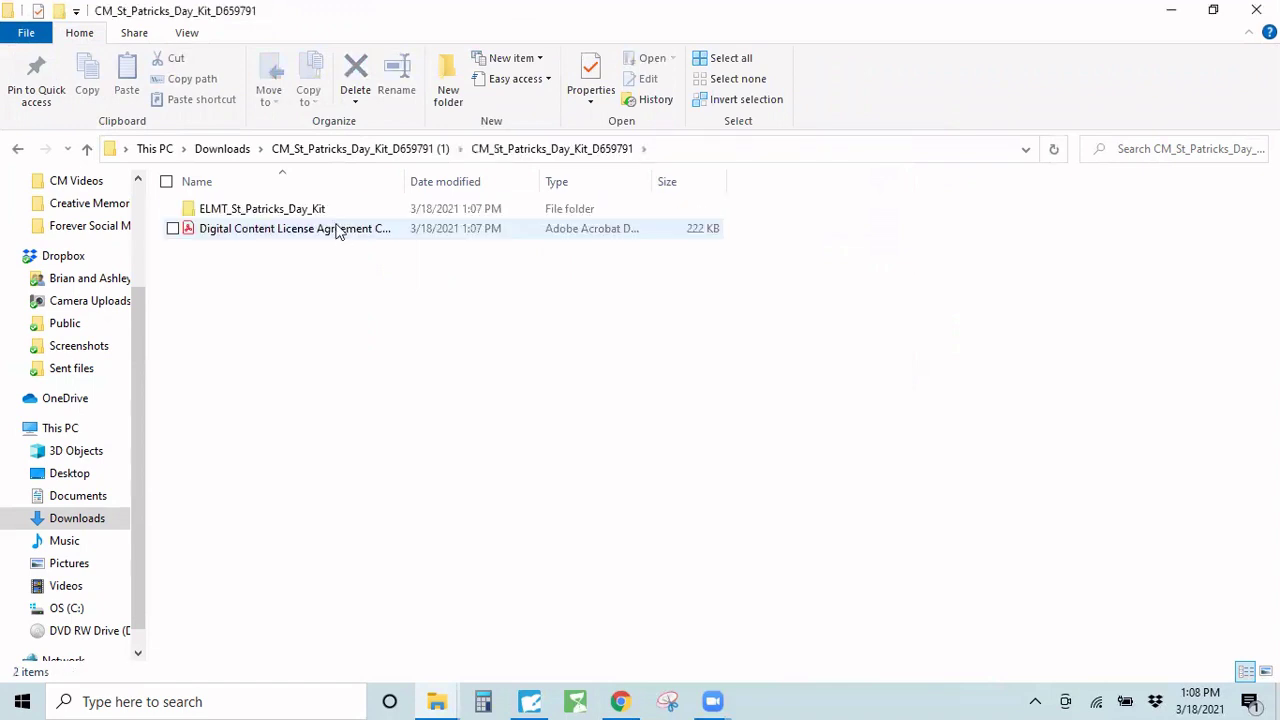
pyautogui.click(322, 212)
pyautogui.press('Return')
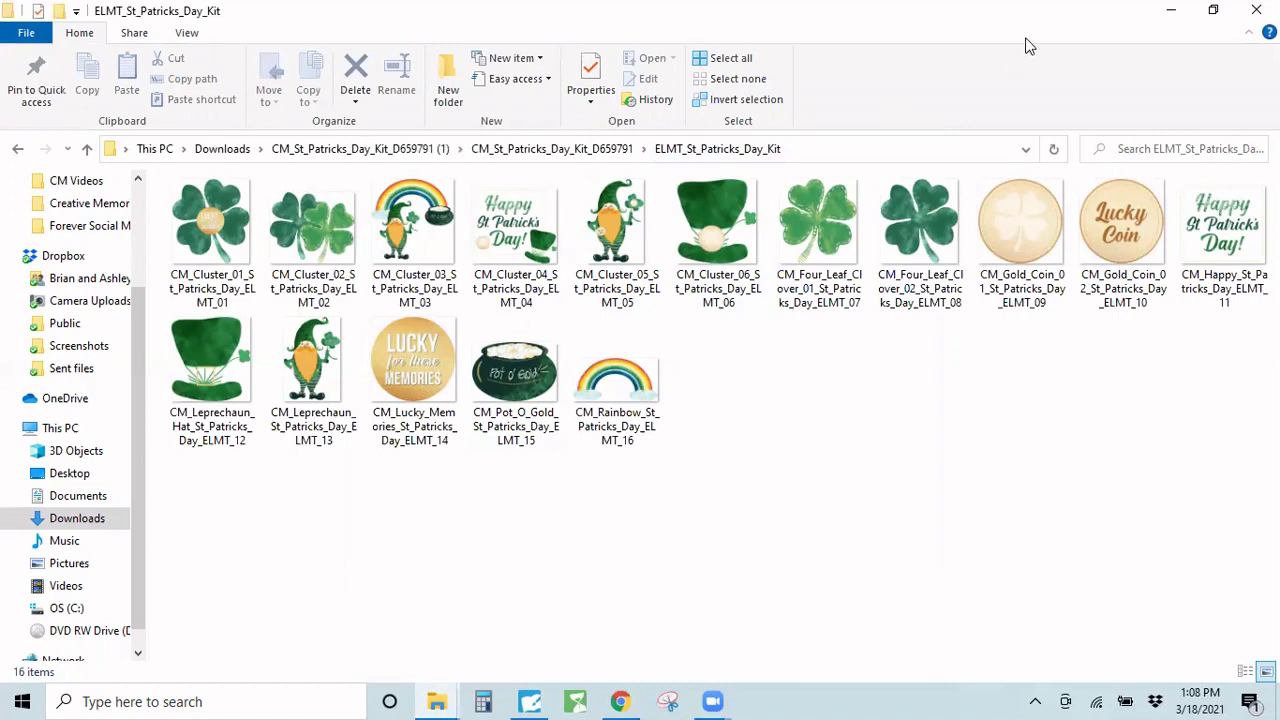
pyautogui.click(1187, 12)
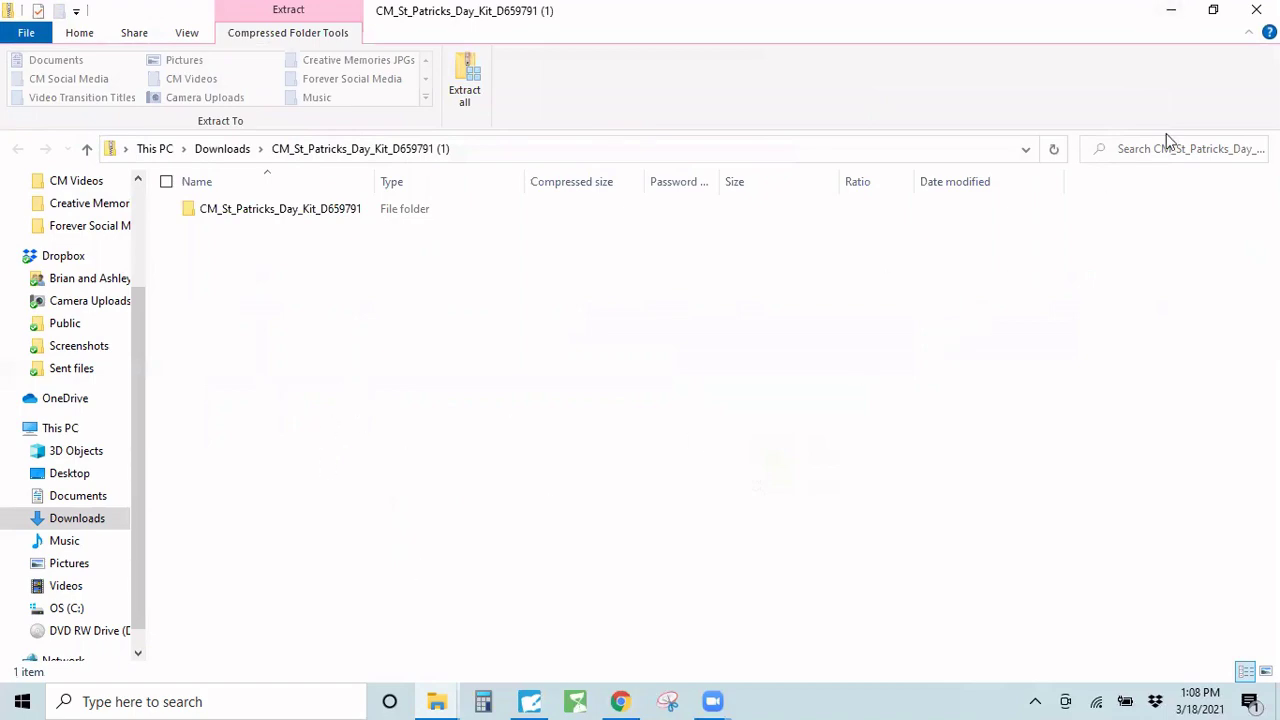
# Switch to the Google tab, go to Google Docs and start a Blank document
pyautogui.click(1163, 17)
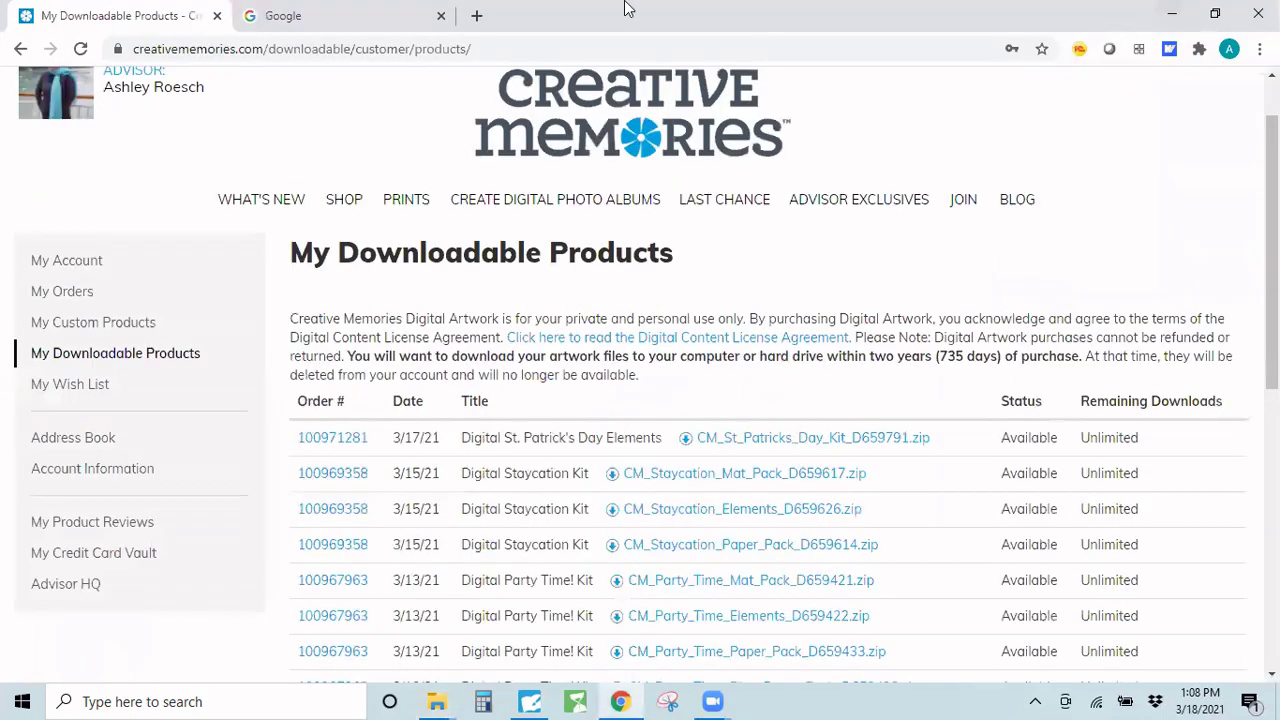
pyautogui.click(364, 14)
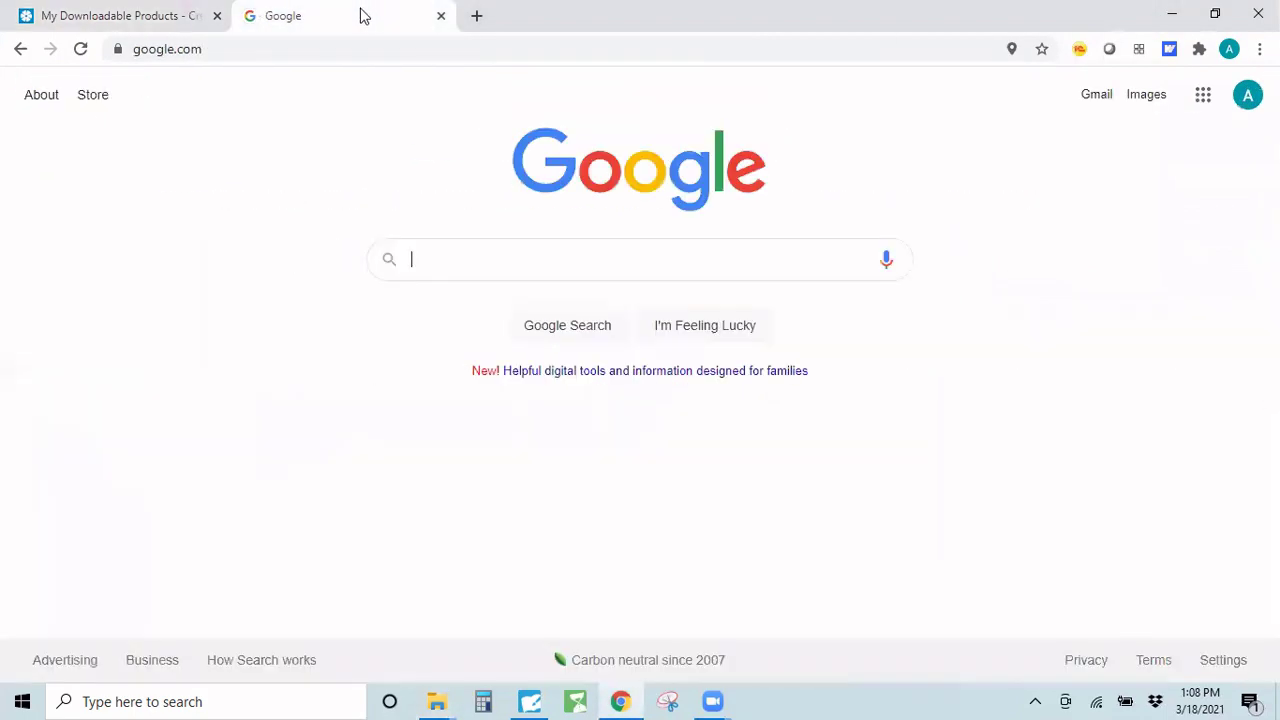
pyautogui.click(1203, 96)
pyautogui.scroll(-1, 1120, 294)
pyautogui.scroll(-1, 1120, 297)
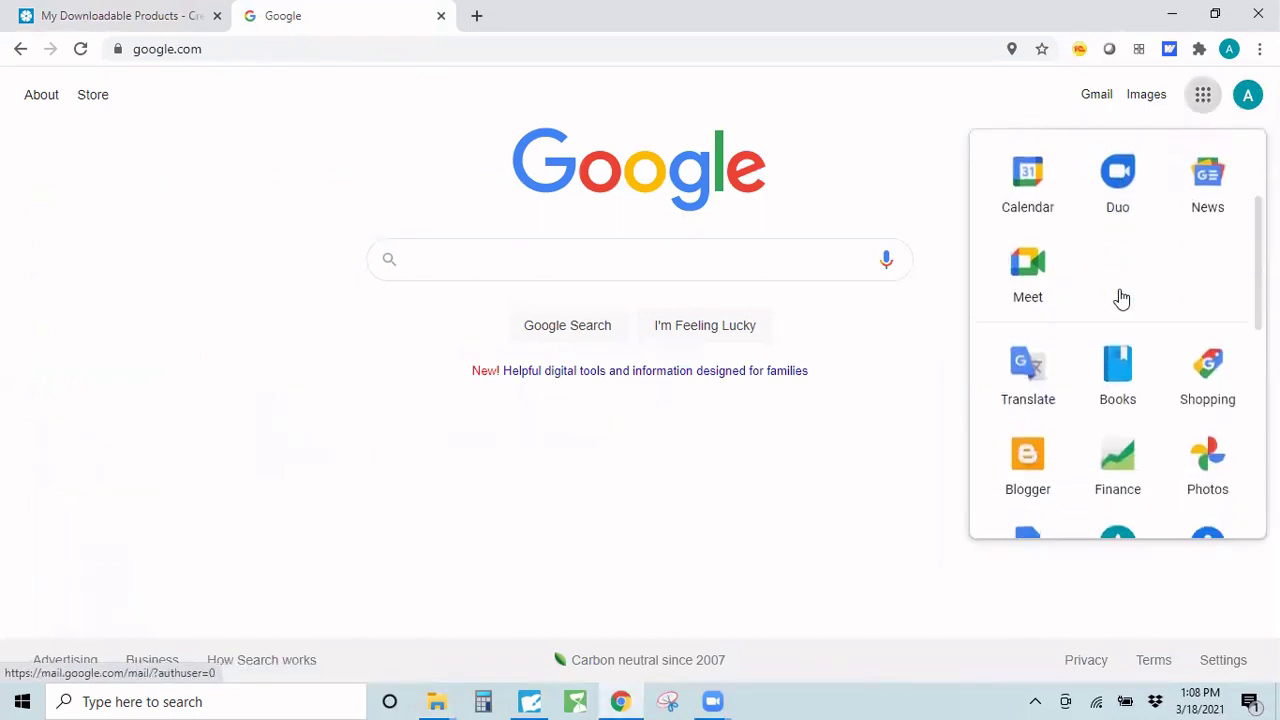
pyautogui.scroll(-2, 1120, 297)
pyautogui.click(1035, 365)
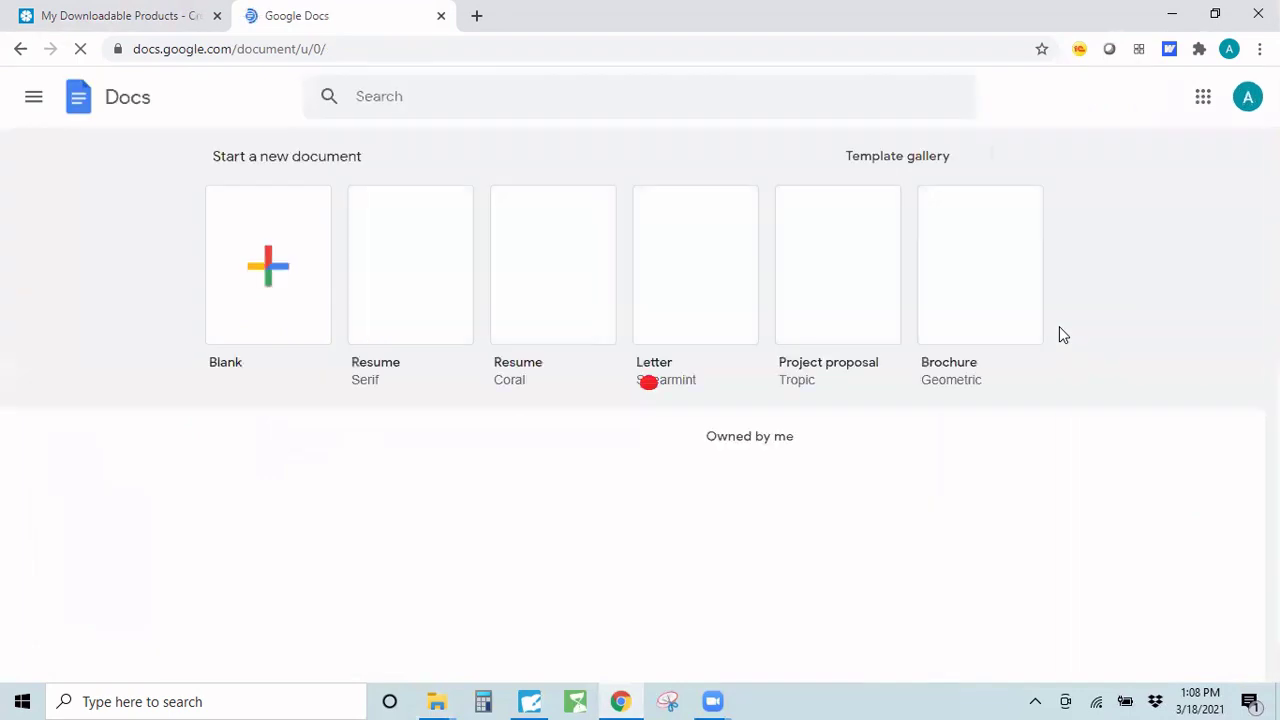
pyautogui.click(297, 240)
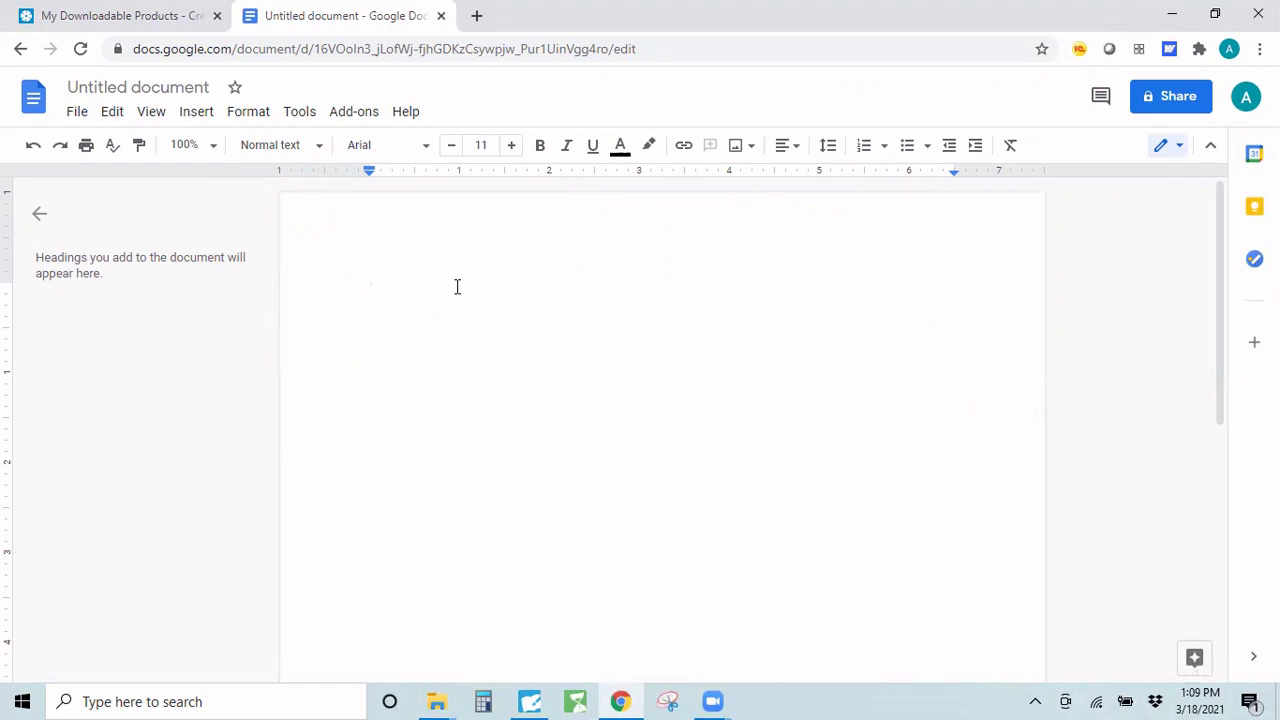
# Type 'Happy National Scrapbook Day' on the first line, then show the Insert > Image options
pyautogui.write('Happ')
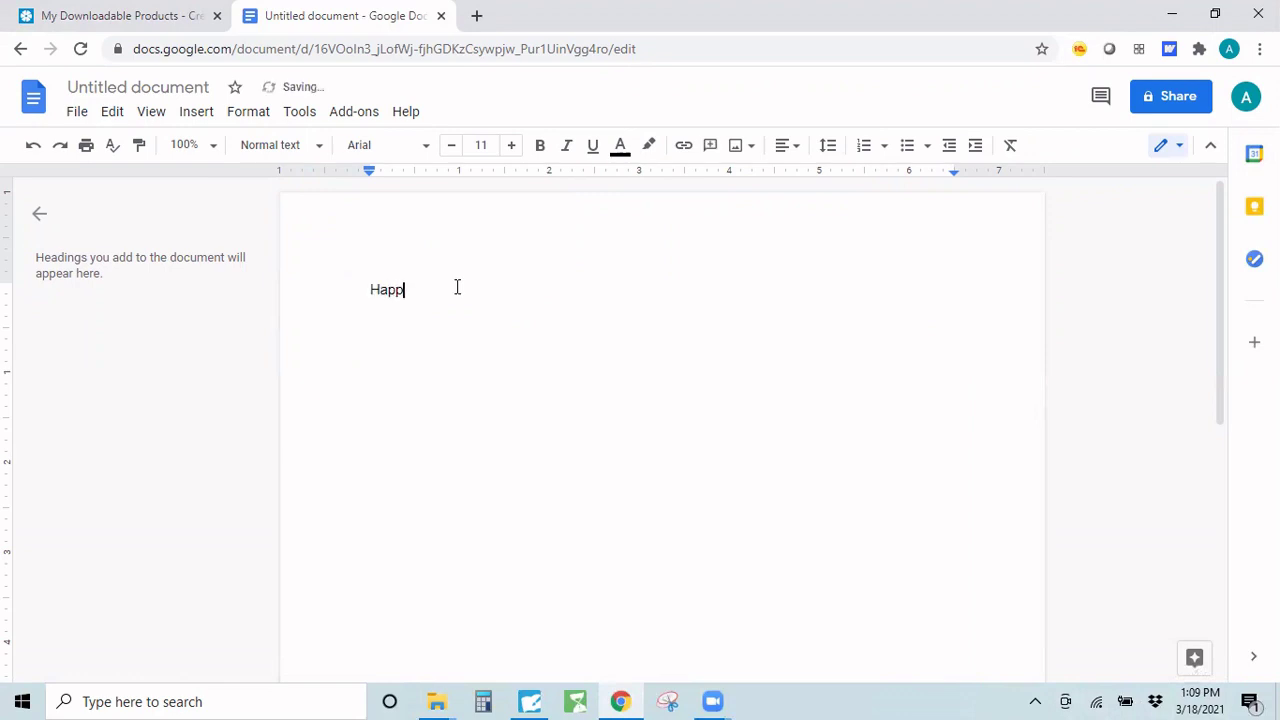
pyautogui.write('y National ')
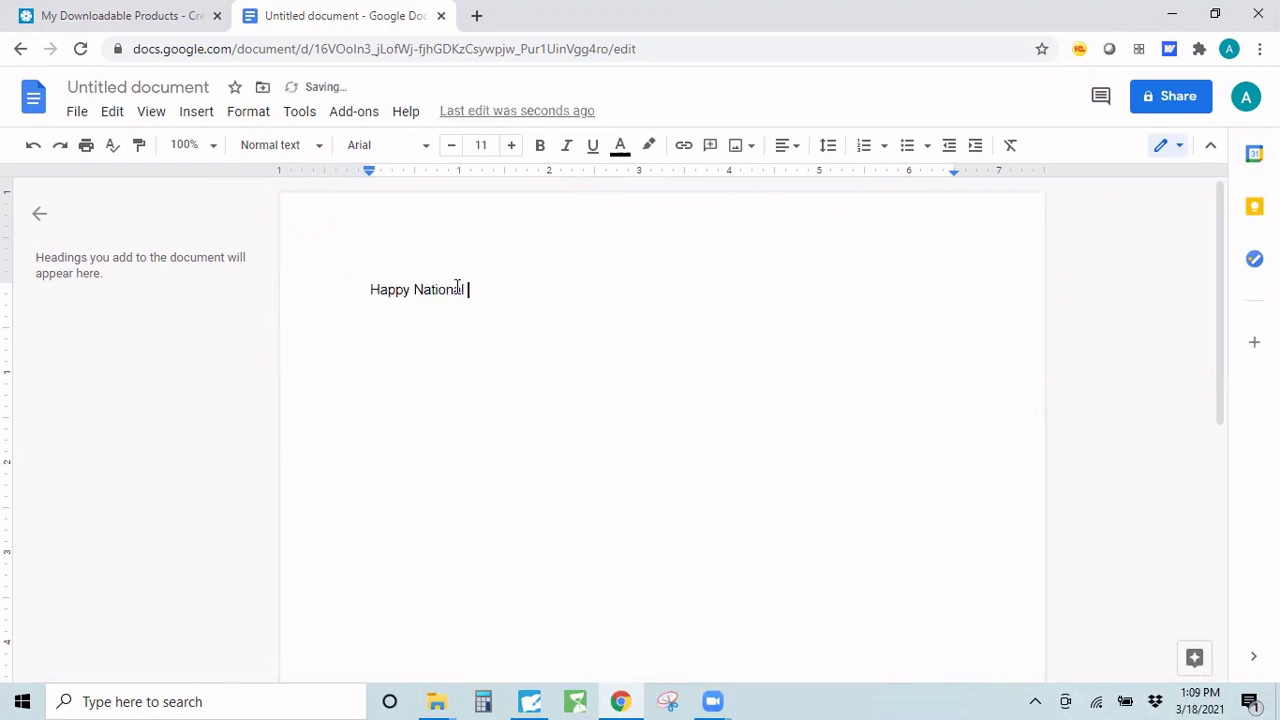
pyautogui.write('Scrapbook Day')
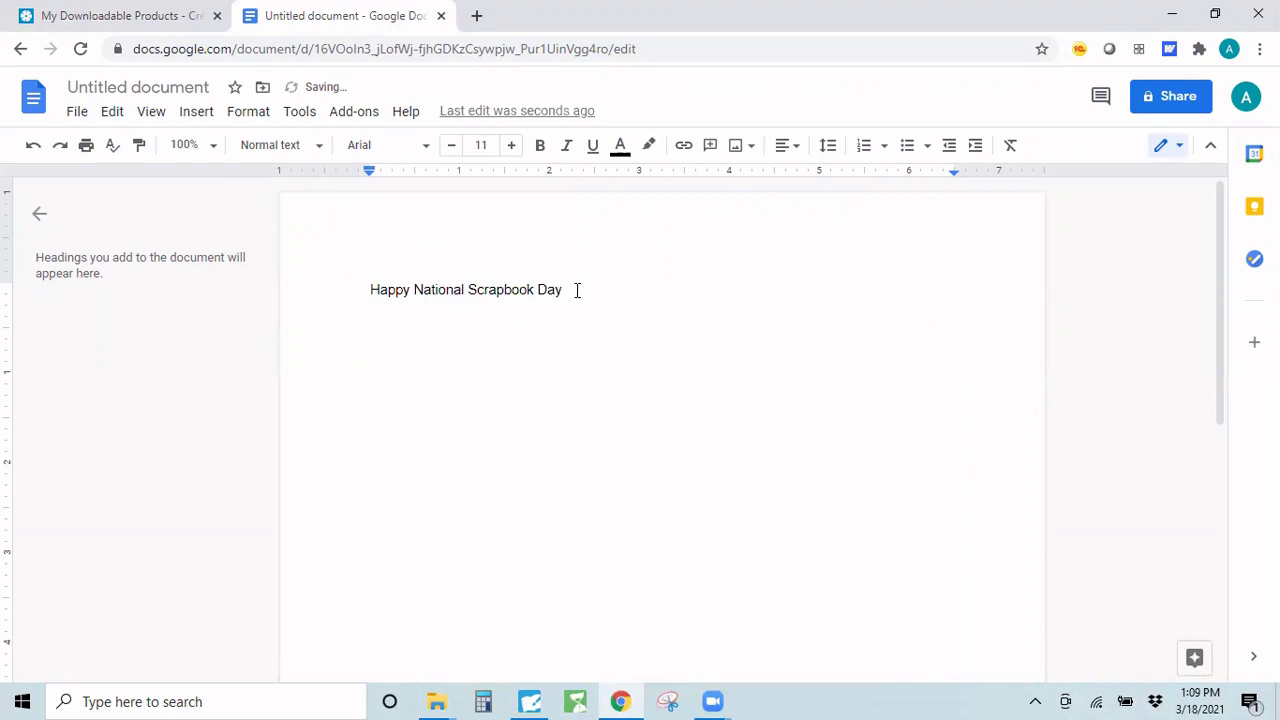
pyautogui.click(197, 112)
pyautogui.moveTo(220, 148)
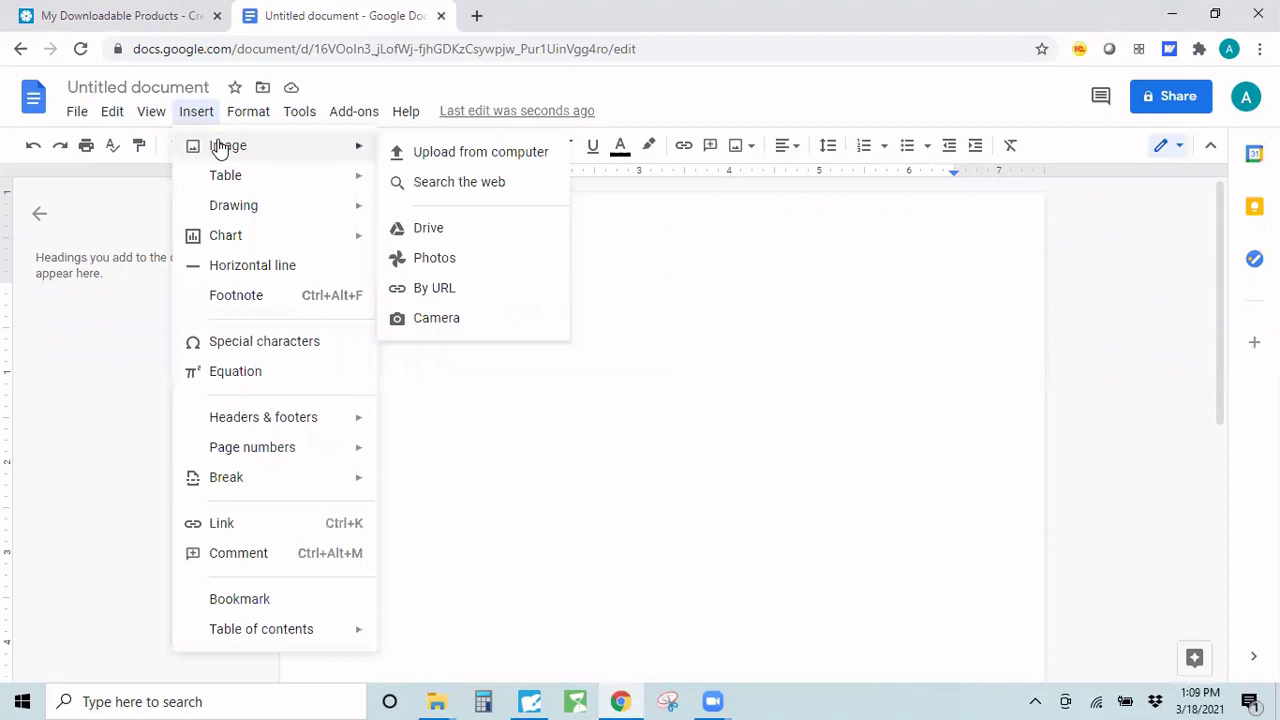
# Upload from computer, browsing to Downloads > CM_St_Patricks_Day_Kit_D659791 > ELMT_St_Patricks_Day_Kit
pyautogui.click(441, 155)
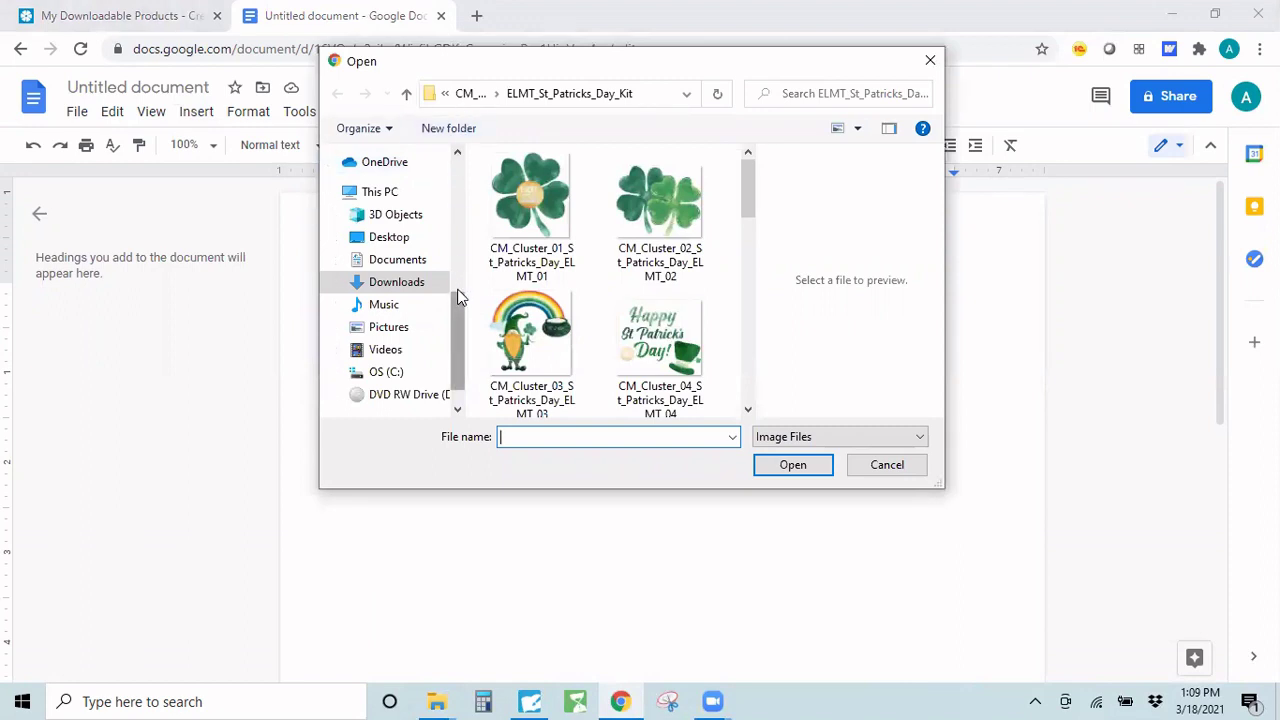
pyautogui.click(405, 285)
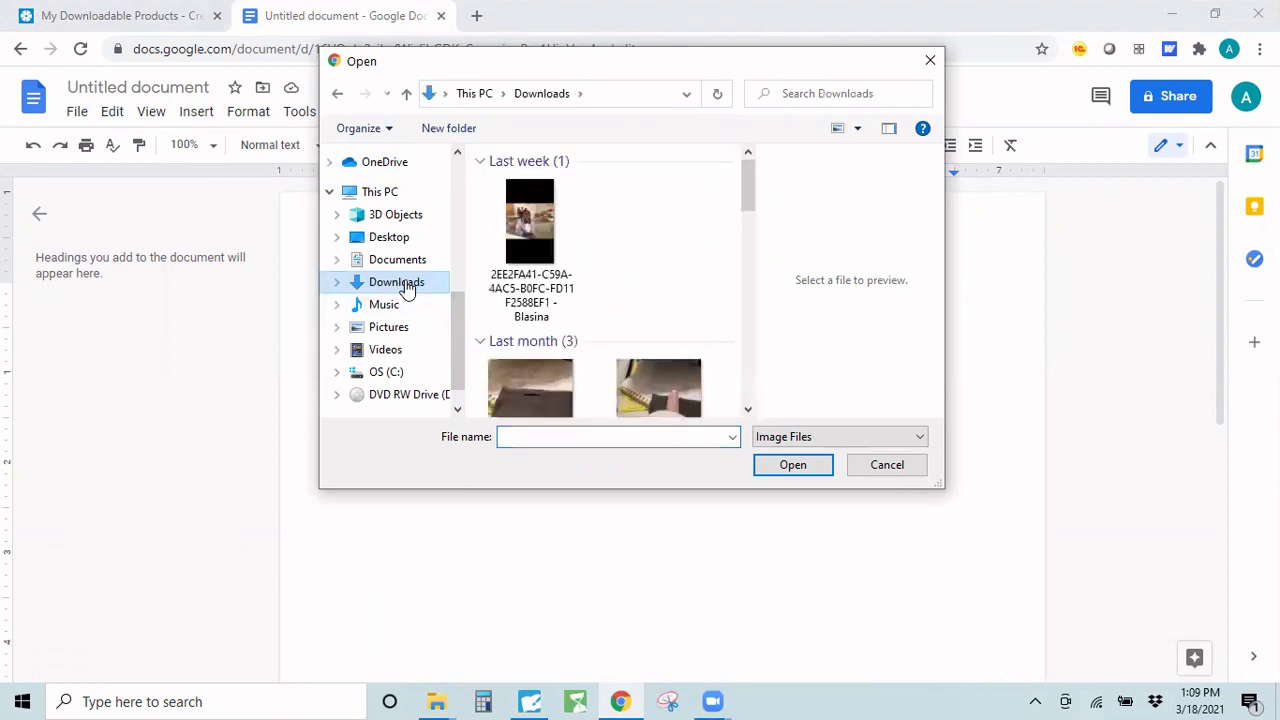
pyautogui.click(545, 190)
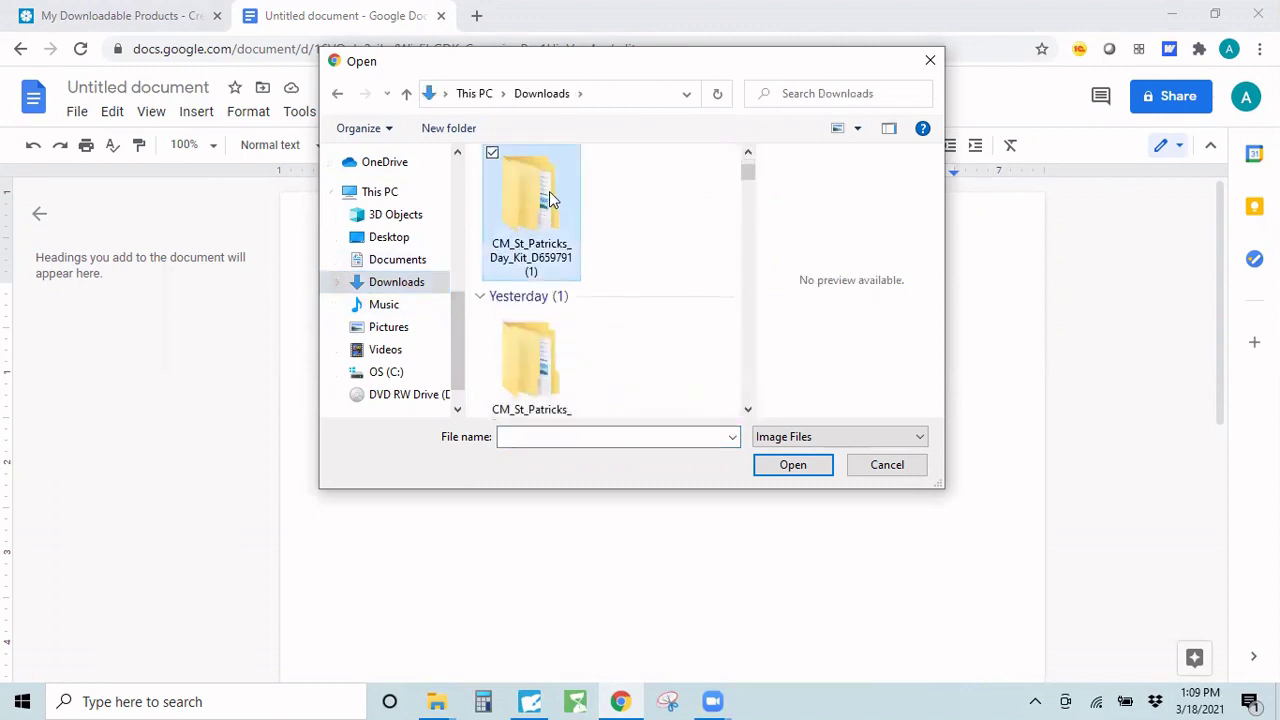
pyautogui.doubleClick(563, 247)
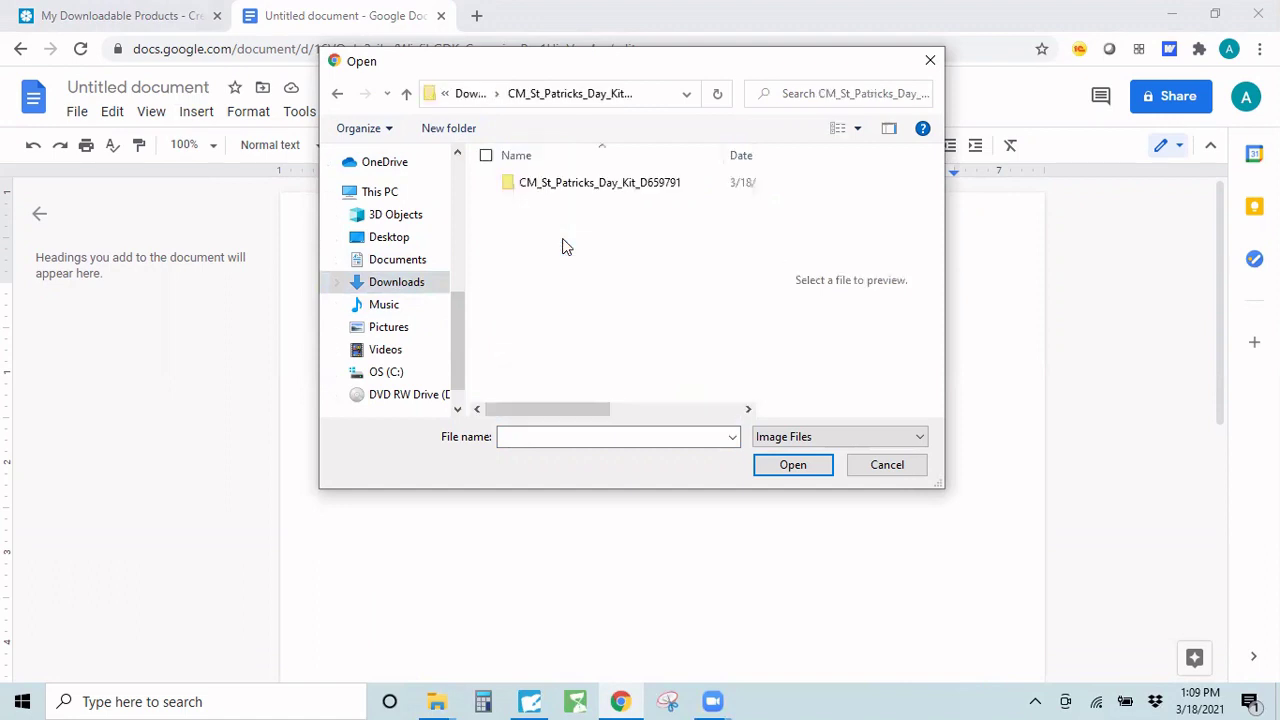
pyautogui.click(568, 184)
pyautogui.press('Return')
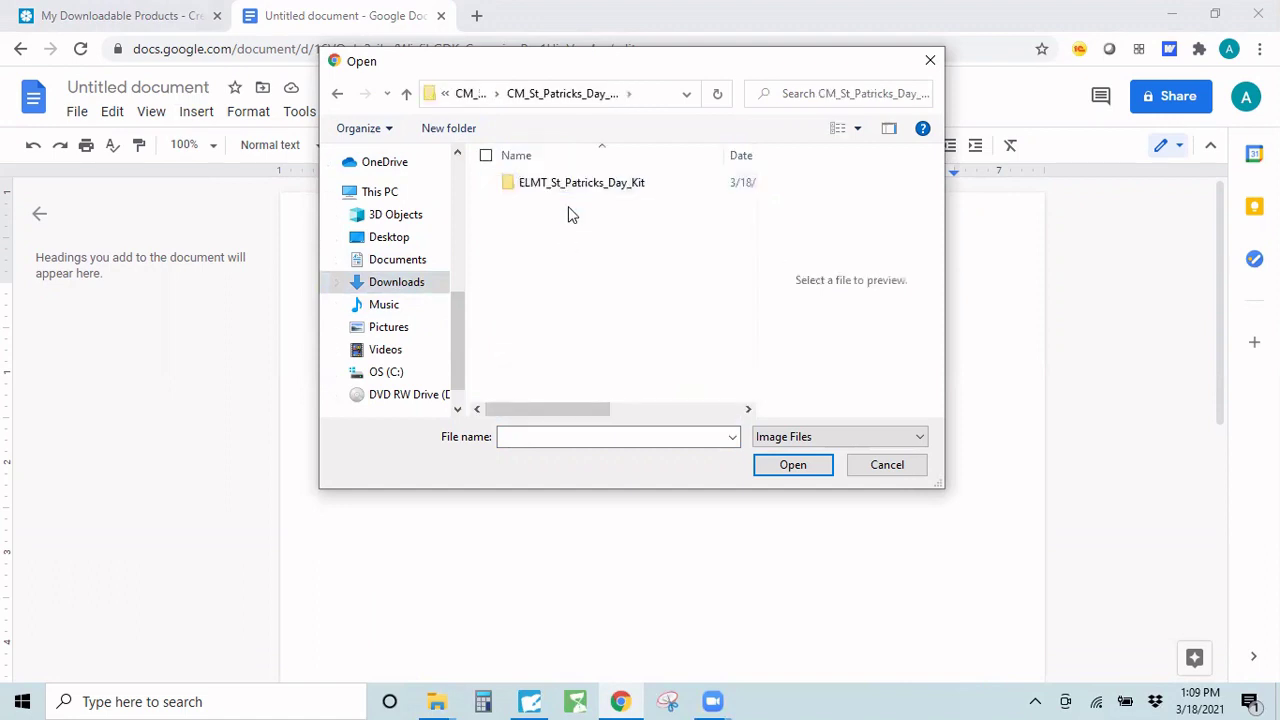
pyautogui.click(578, 190)
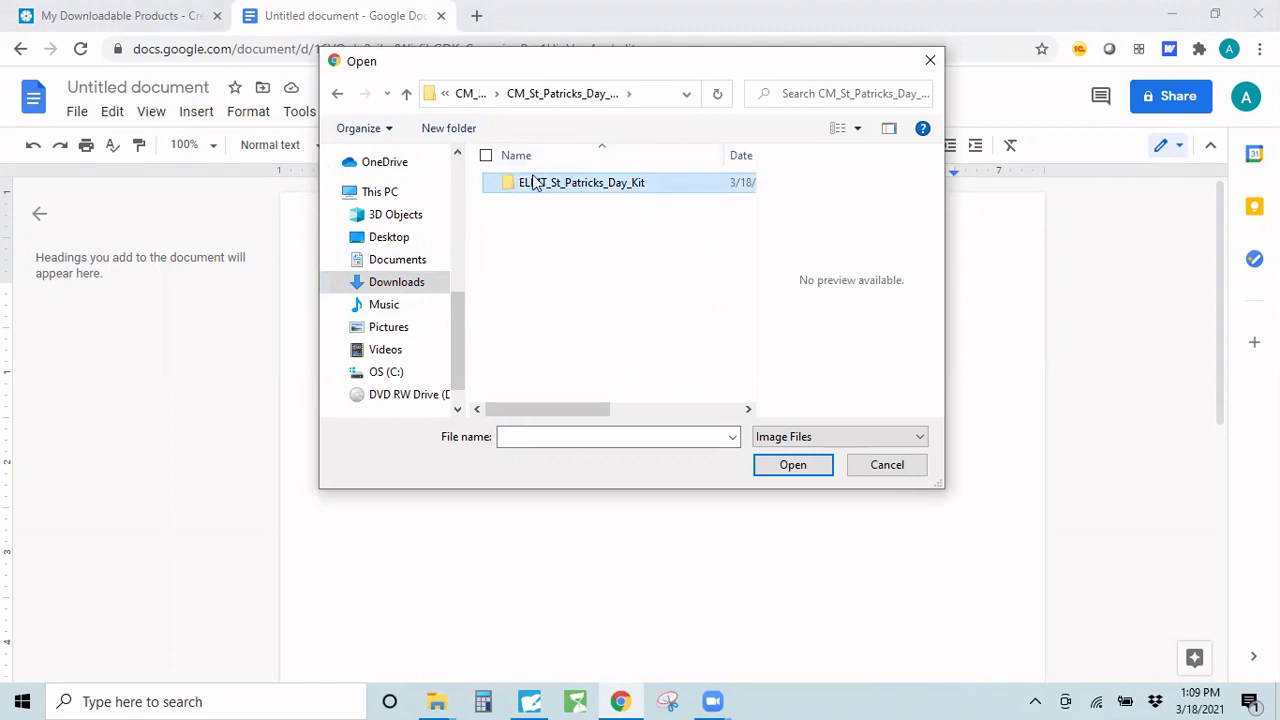
pyautogui.doubleClick(546, 190)
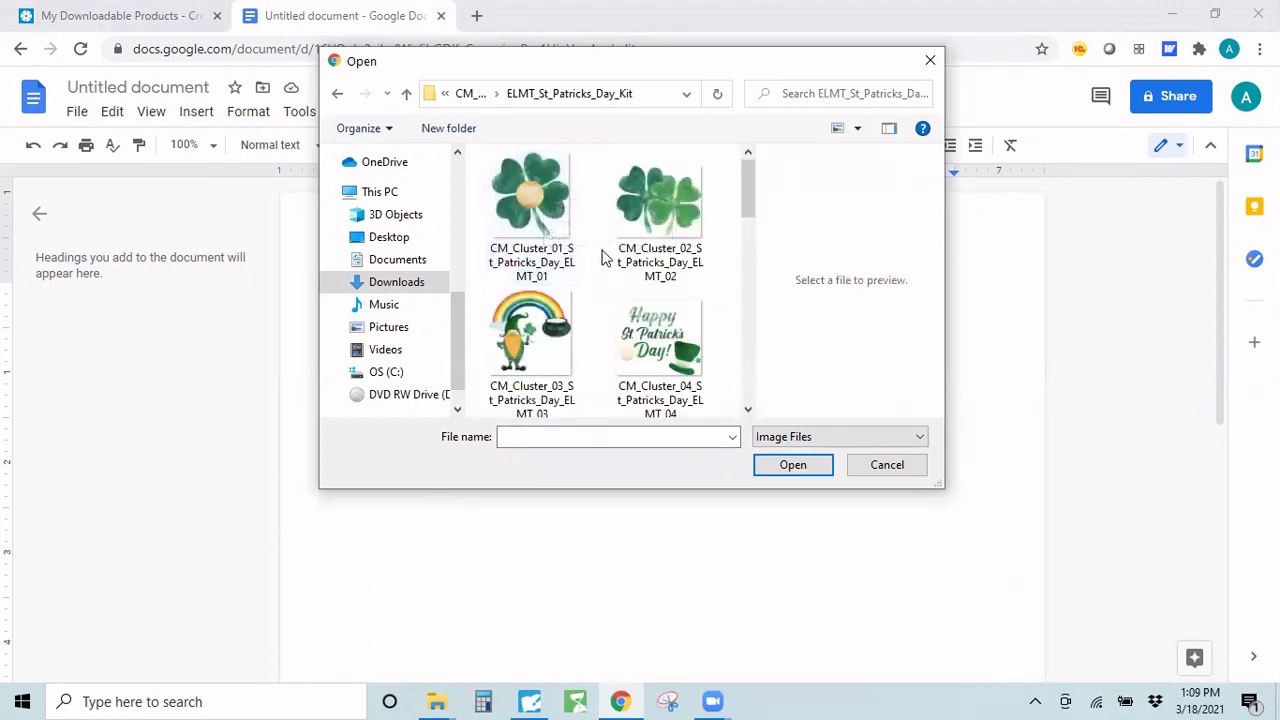
# Insert the CM_Cluster_03_St_Patricks_Day_ELMT_03 rainbow gnome image
pyautogui.scroll(-5, 603, 258)
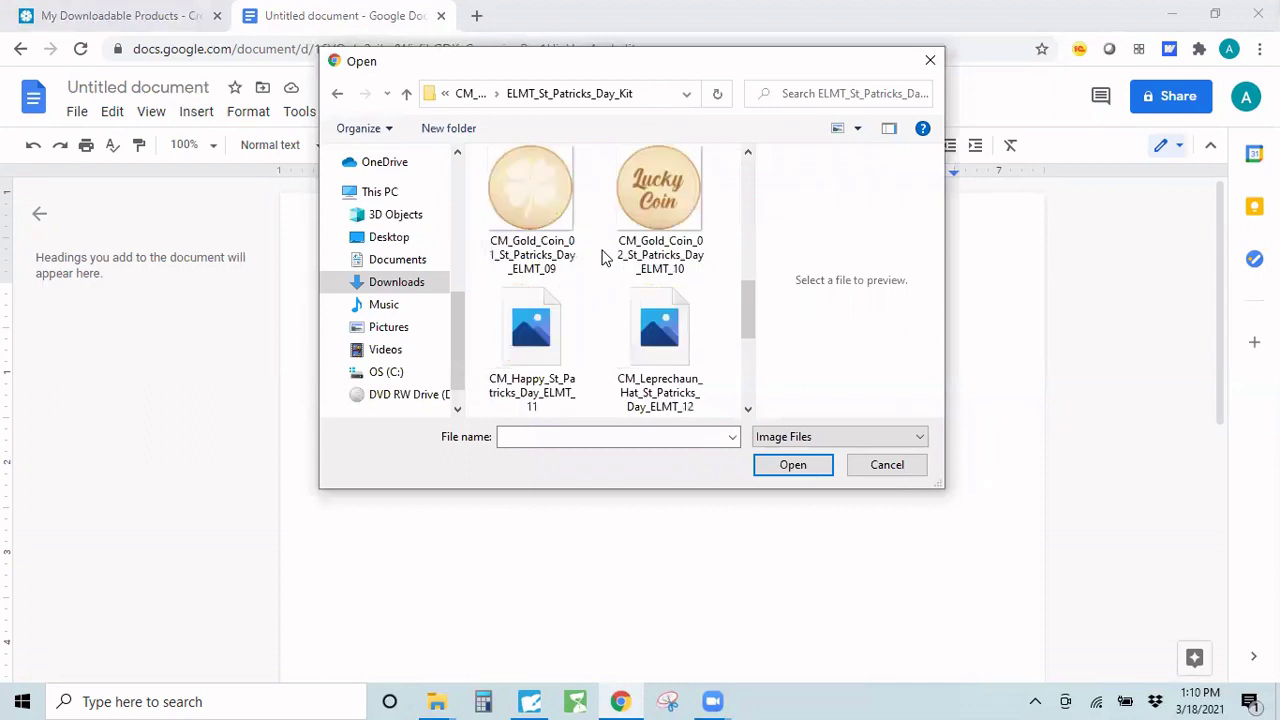
pyautogui.scroll(-2, 603, 258)
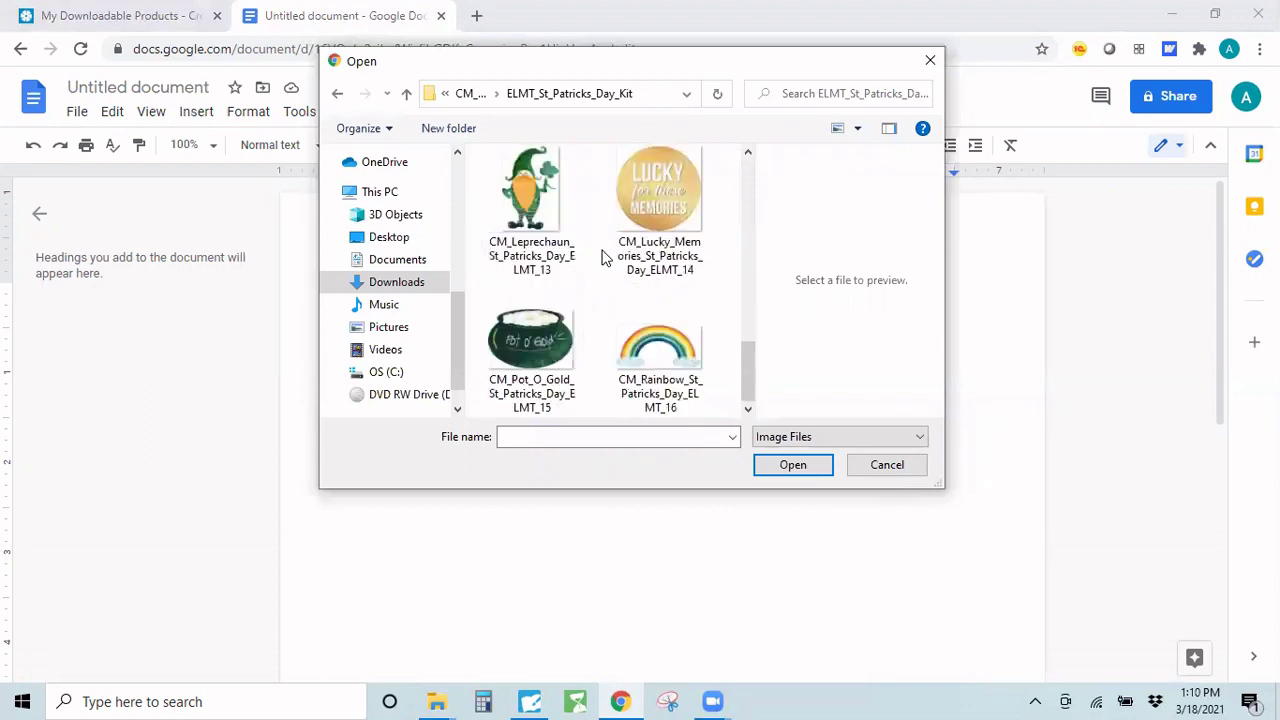
pyautogui.scroll(7, 603, 258)
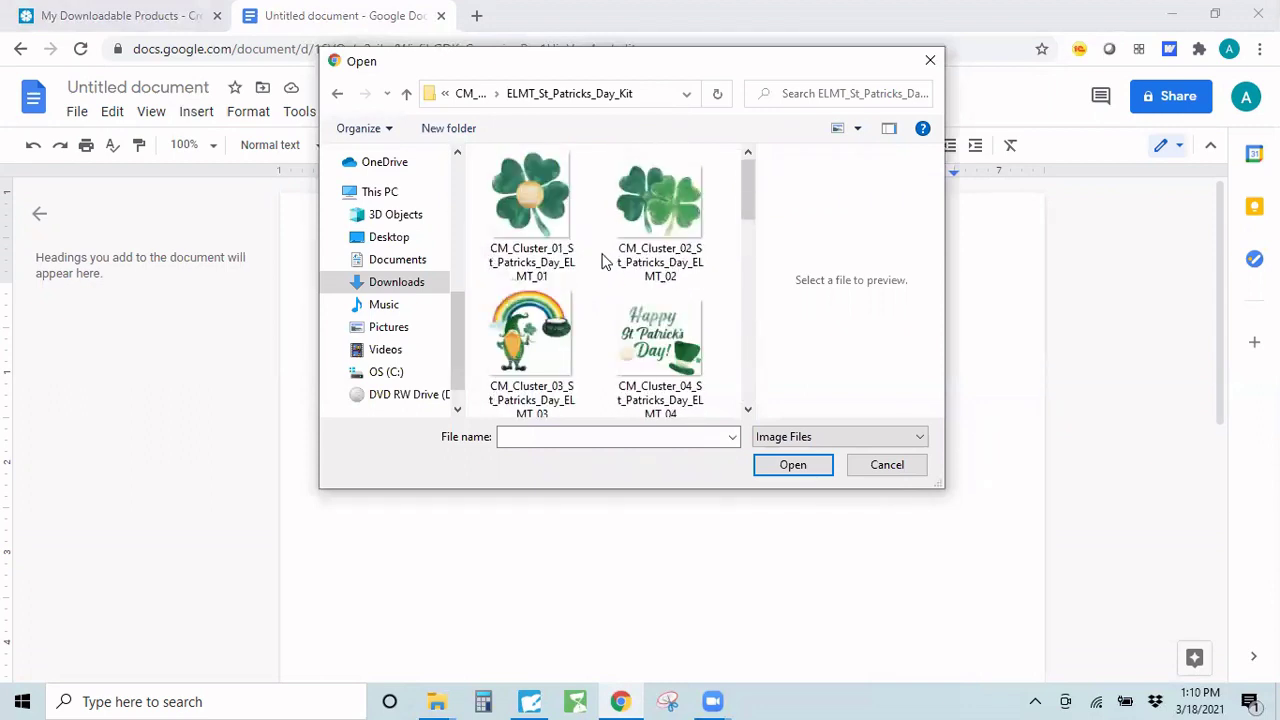
pyautogui.click(573, 295)
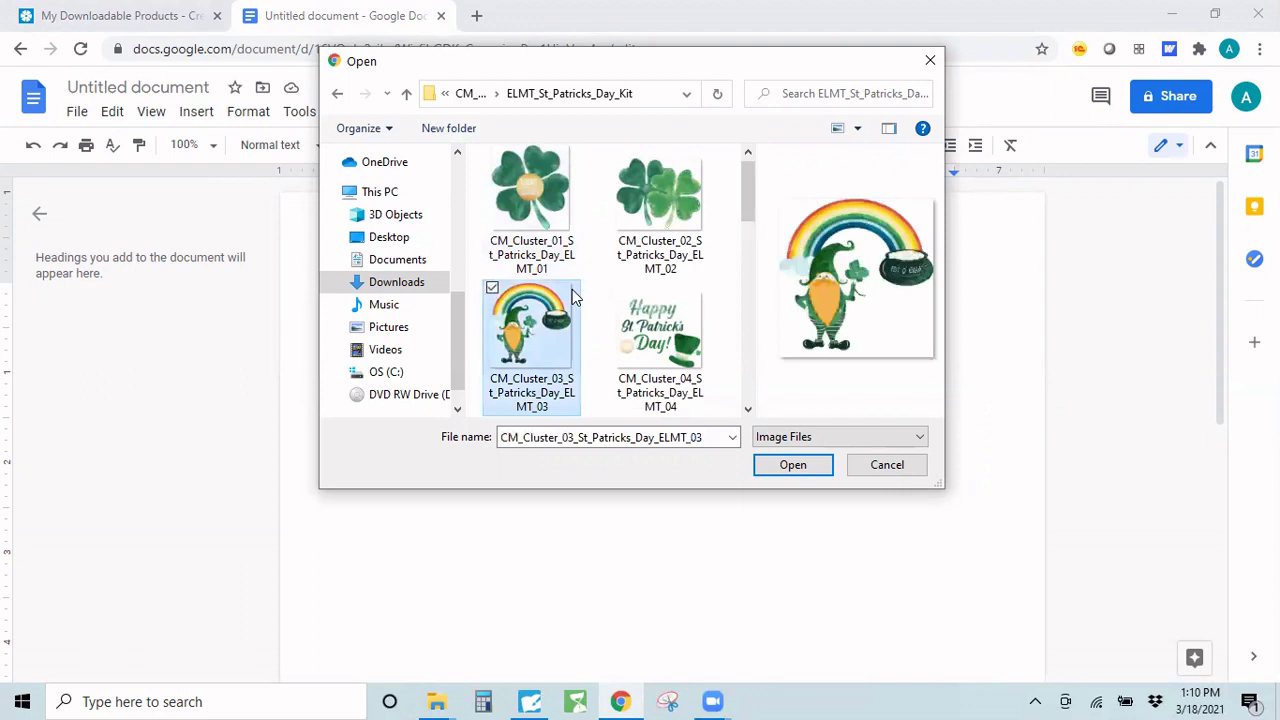
pyautogui.click(793, 467)
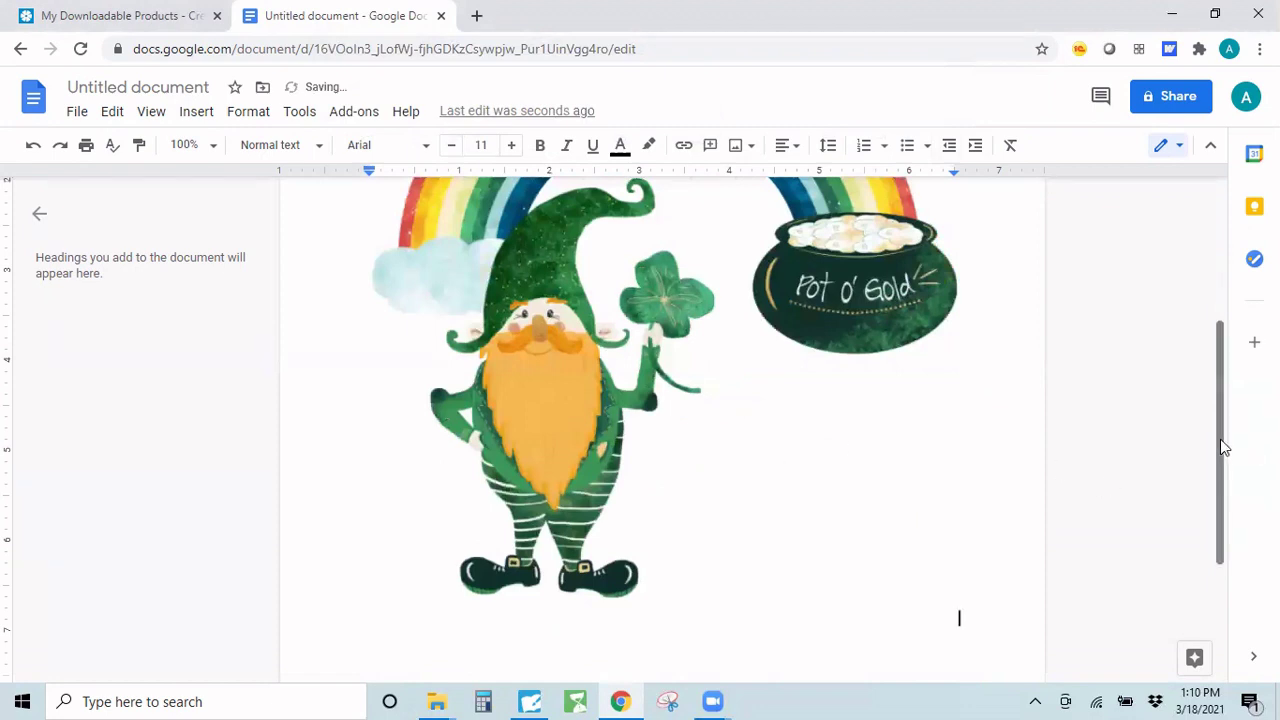
# Zoom the document view out to 50%
pyautogui.moveTo(1220, 447); pyautogui.dragTo(1220, 408)
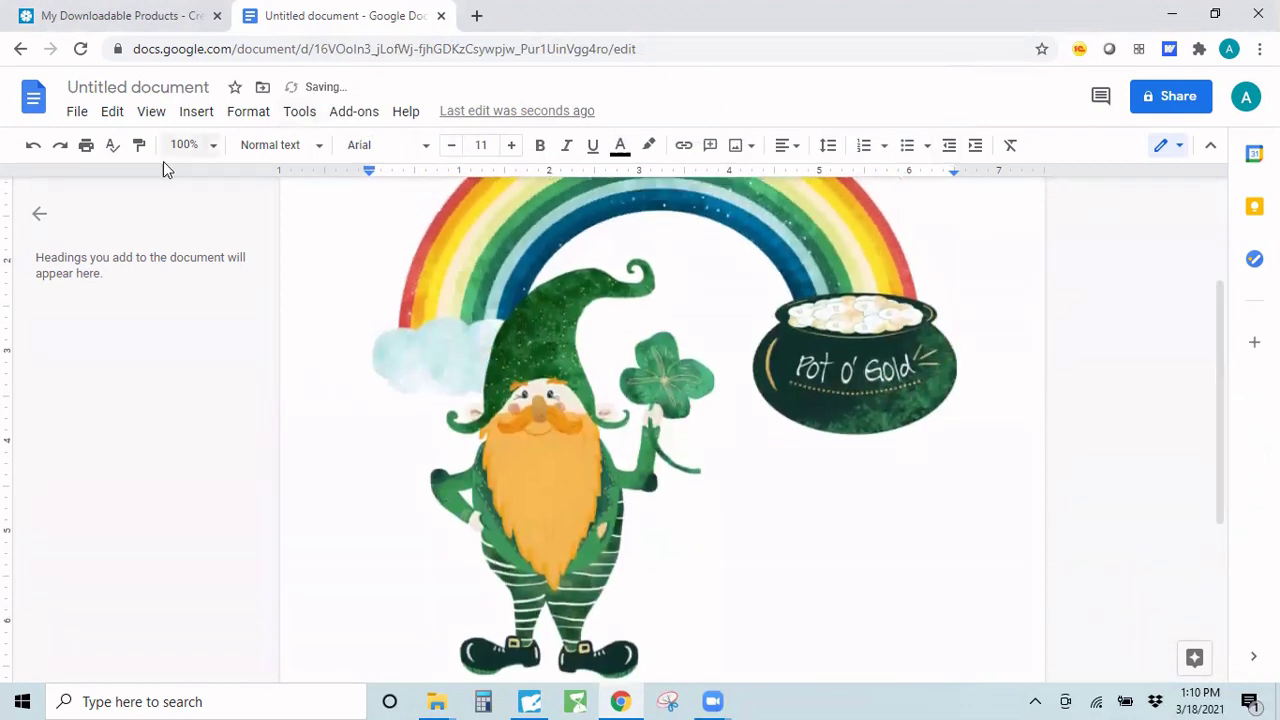
pyautogui.click(210, 147)
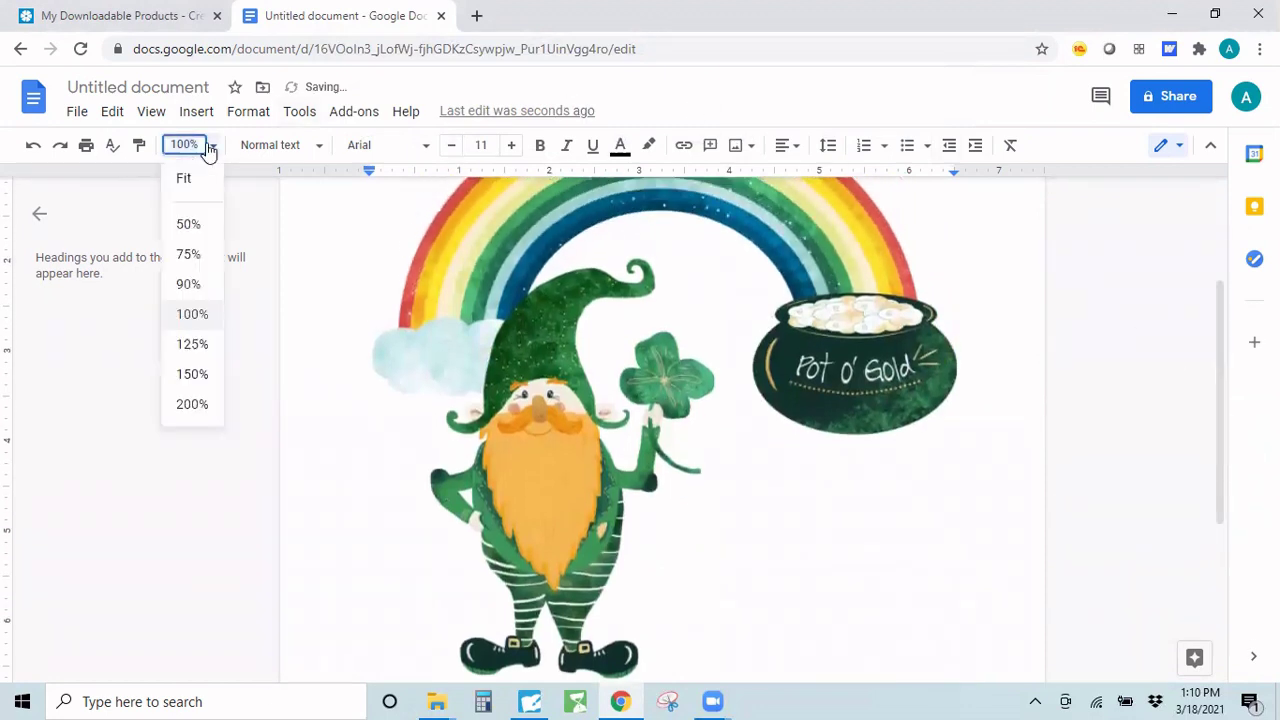
pyautogui.click(189, 224)
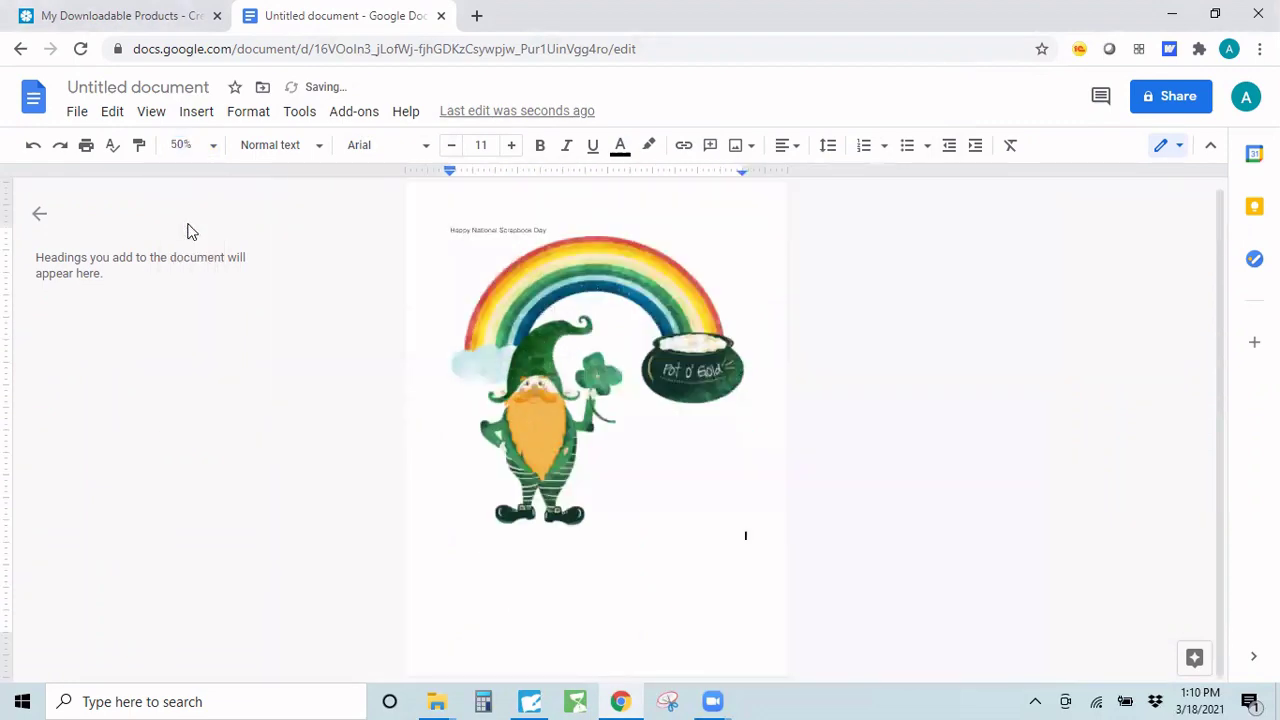
# Shrink the gnome image from its top-right corner so it sits below the title
pyautogui.click(552, 500)
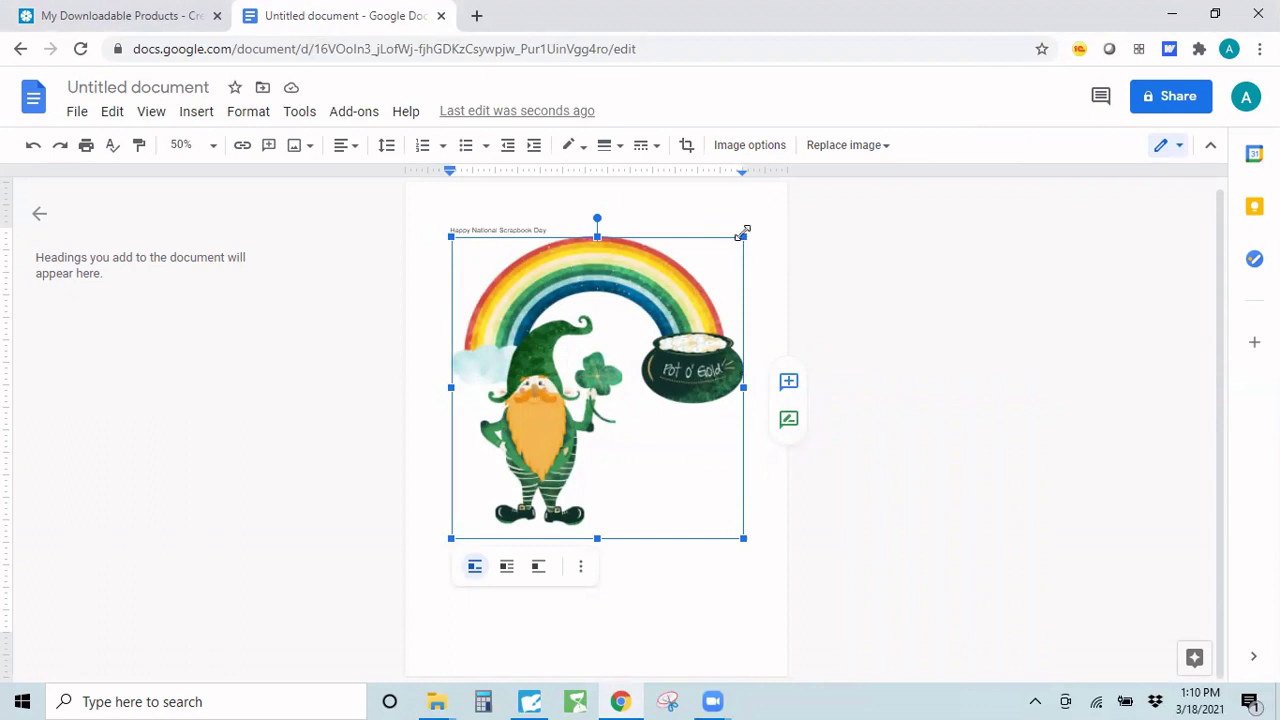
pyautogui.moveTo(743, 237); pyautogui.dragTo(690, 285)
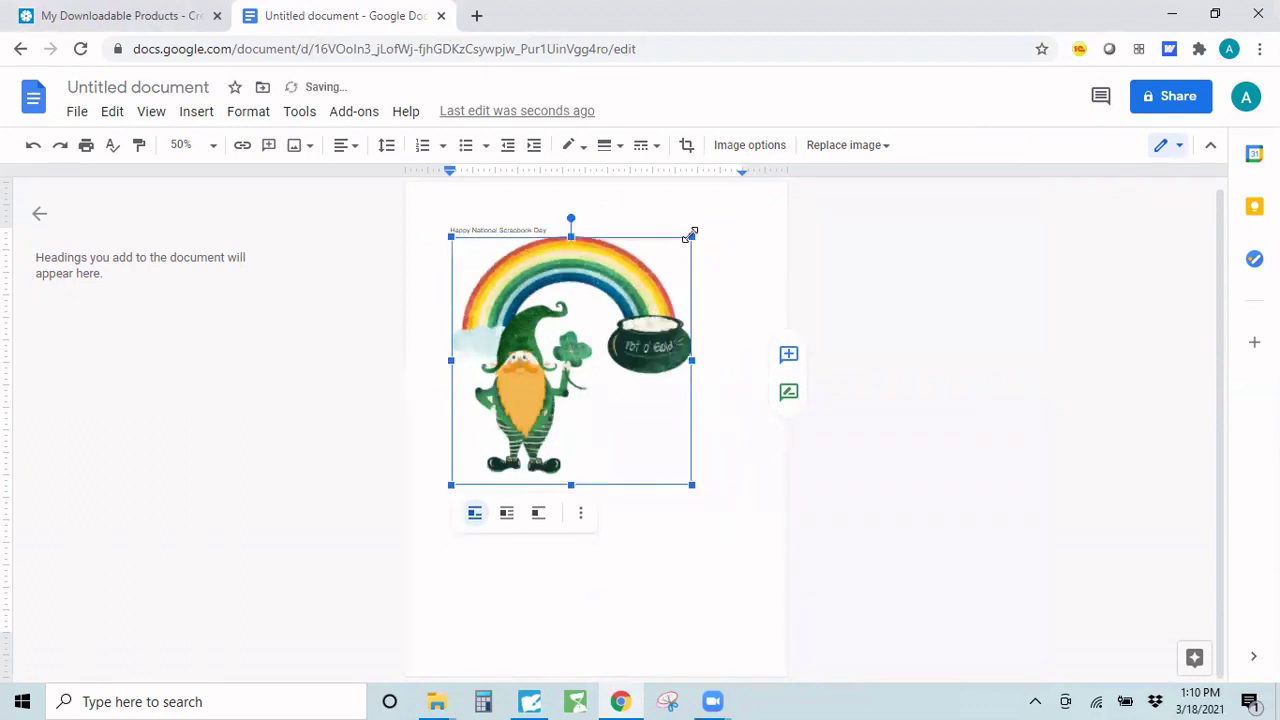
pyautogui.moveTo(691, 236); pyautogui.dragTo(671, 254)
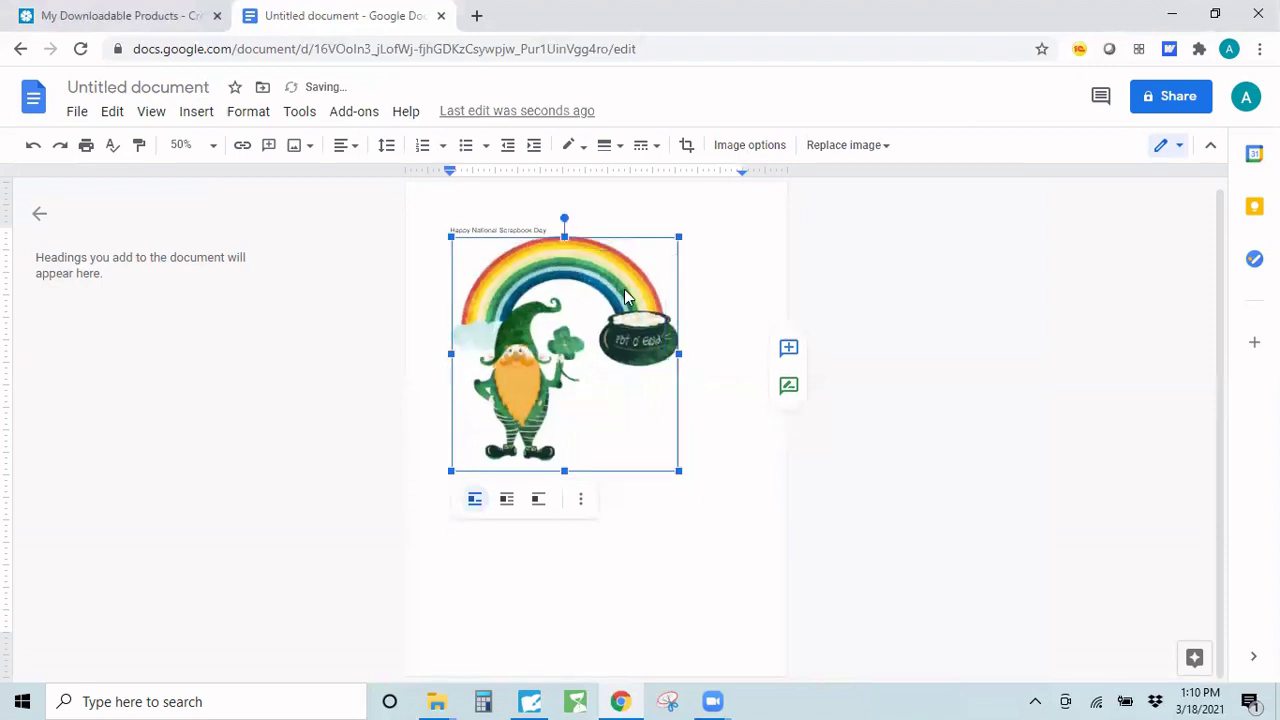
pyautogui.click(734, 486)
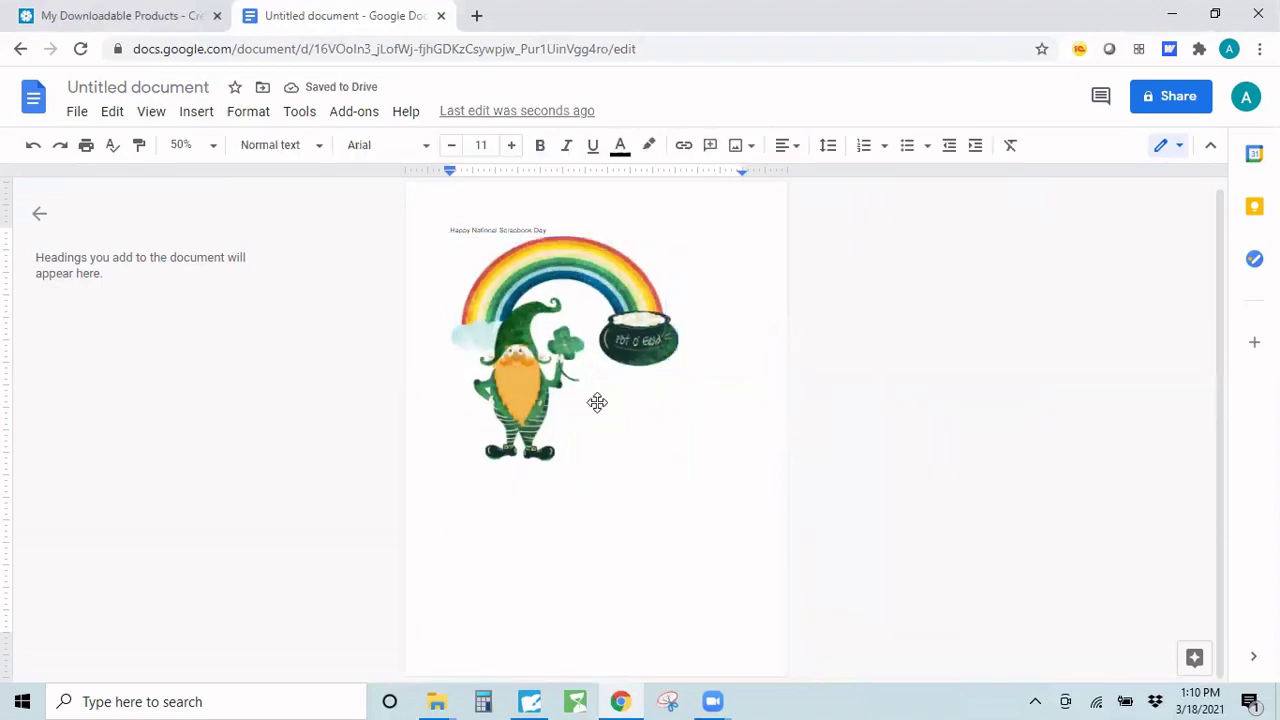
pyautogui.click(597, 402)
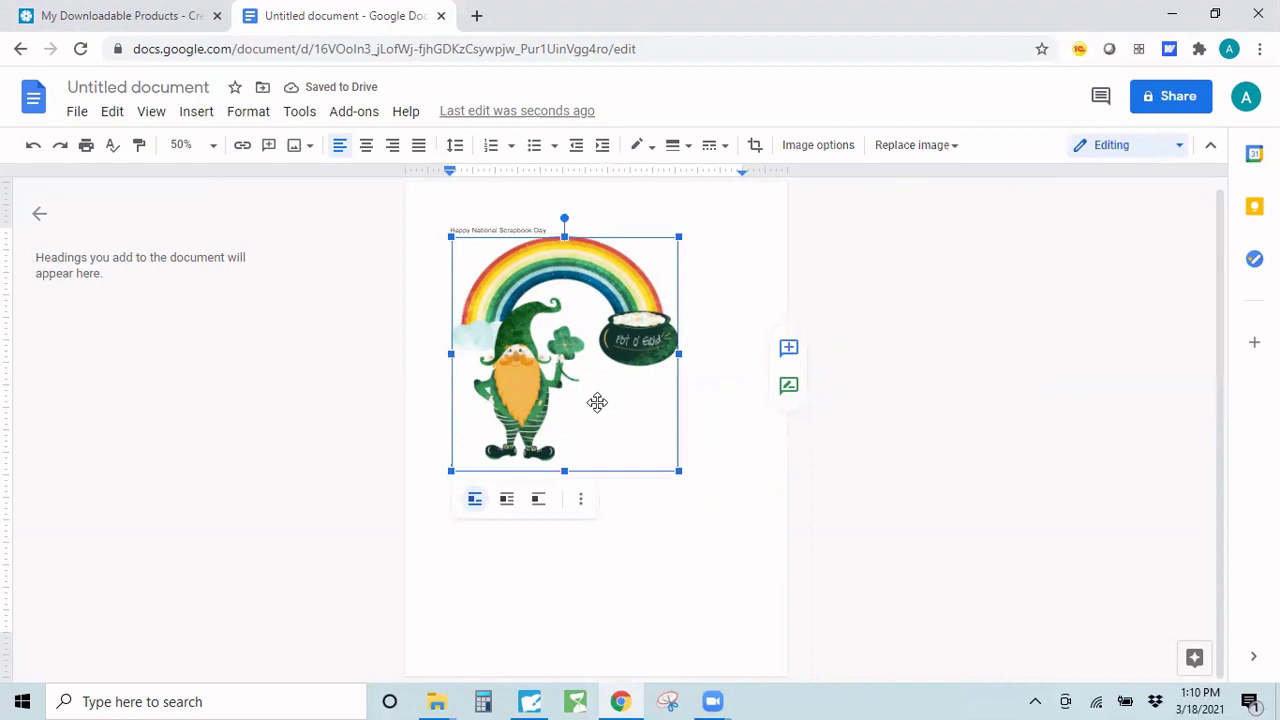
pyautogui.click(710, 508)
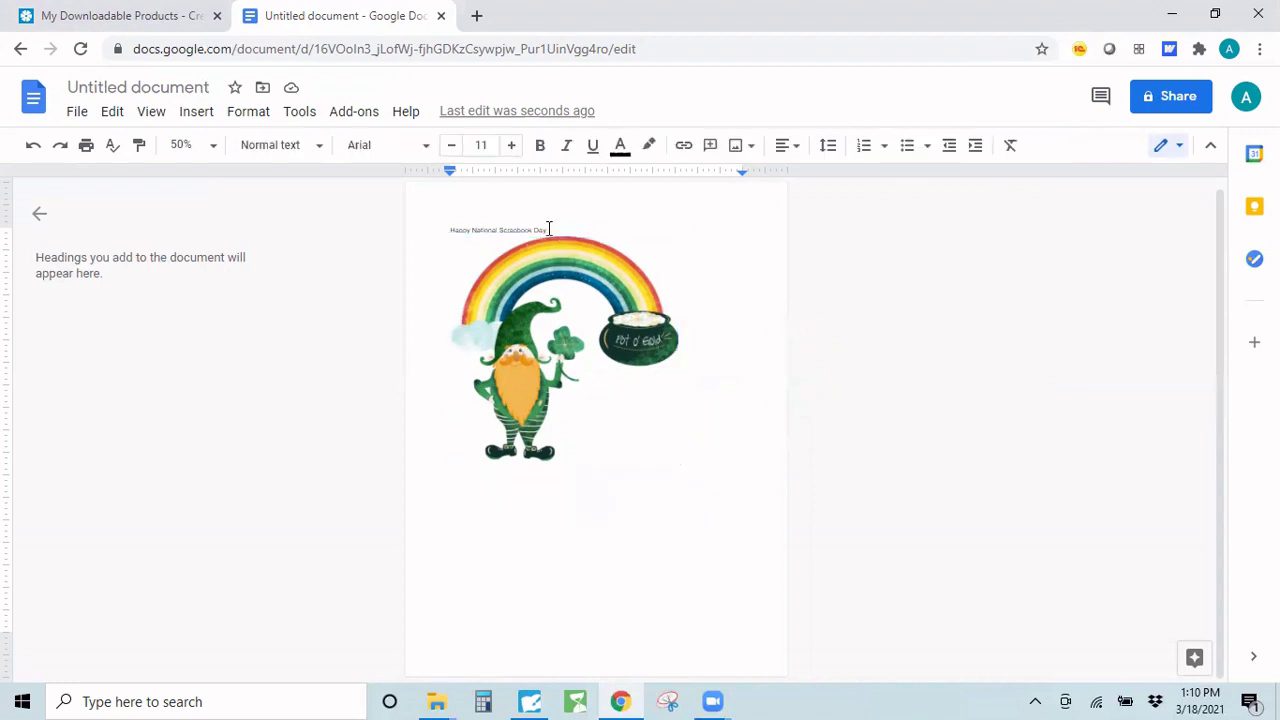
# Increase the 'Happy National Scrapbook Day' title font size to 55 pt
pyautogui.moveTo(548, 229); pyautogui.dragTo(451, 224)
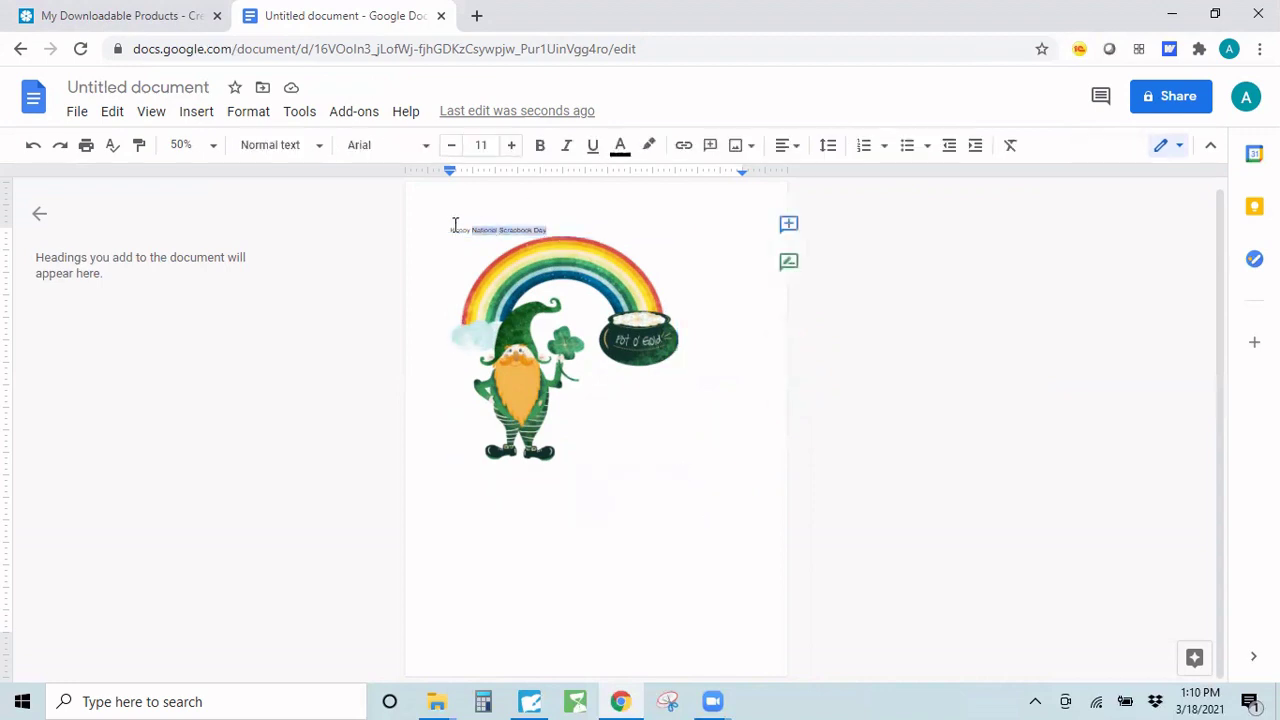
pyautogui.click(511, 145)
pyautogui.click(511, 145)
pyautogui.click(511, 145)
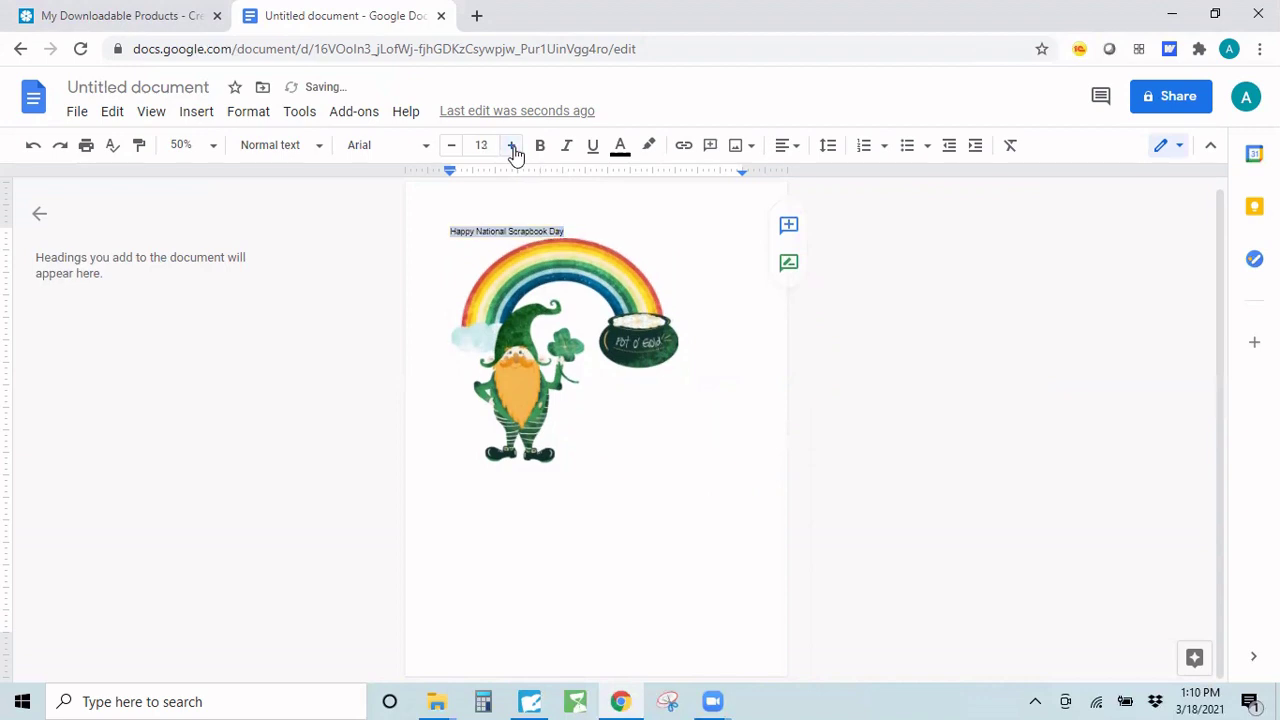
pyautogui.click(511, 145)
pyautogui.click(511, 145)
pyautogui.tripleClick(511, 145)
pyautogui.doubleClick(511, 145)
pyautogui.doubleClick(511, 145)
pyautogui.doubleClick(511, 145)
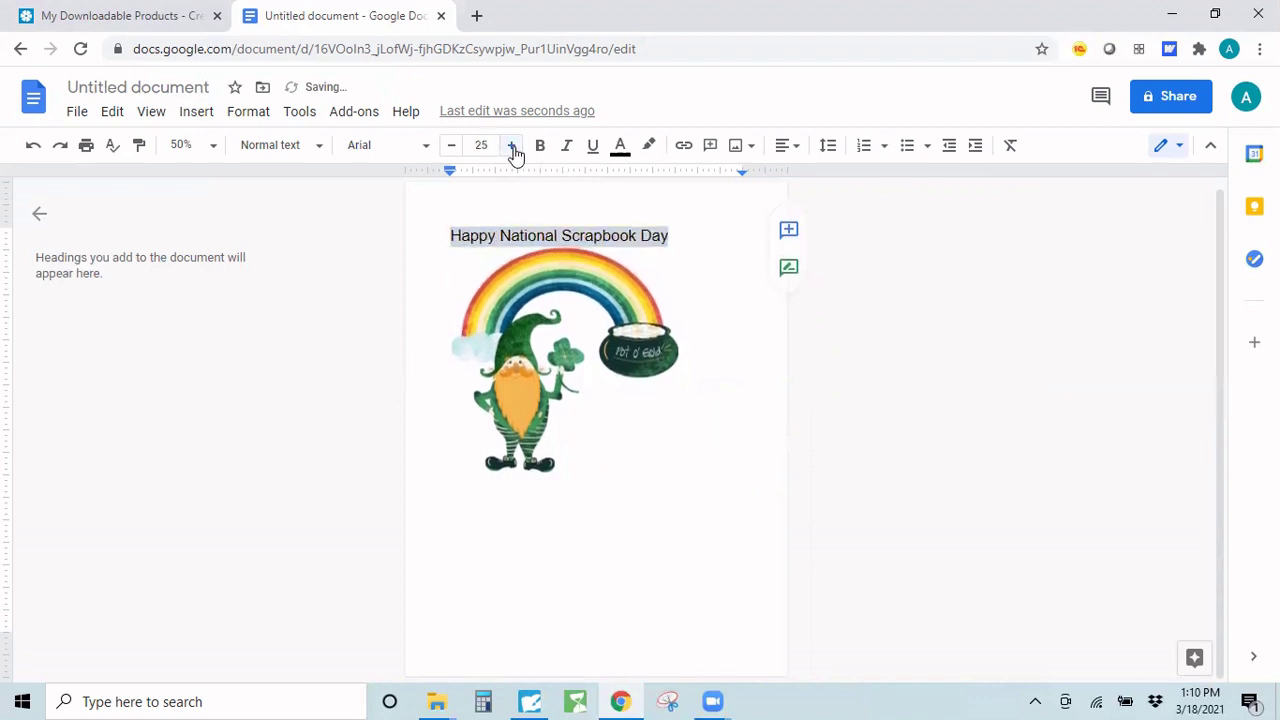
pyautogui.tripleClick(511, 145)
pyautogui.doubleClick(511, 145)
pyautogui.click(511, 145)
pyautogui.doubleClick(511, 145)
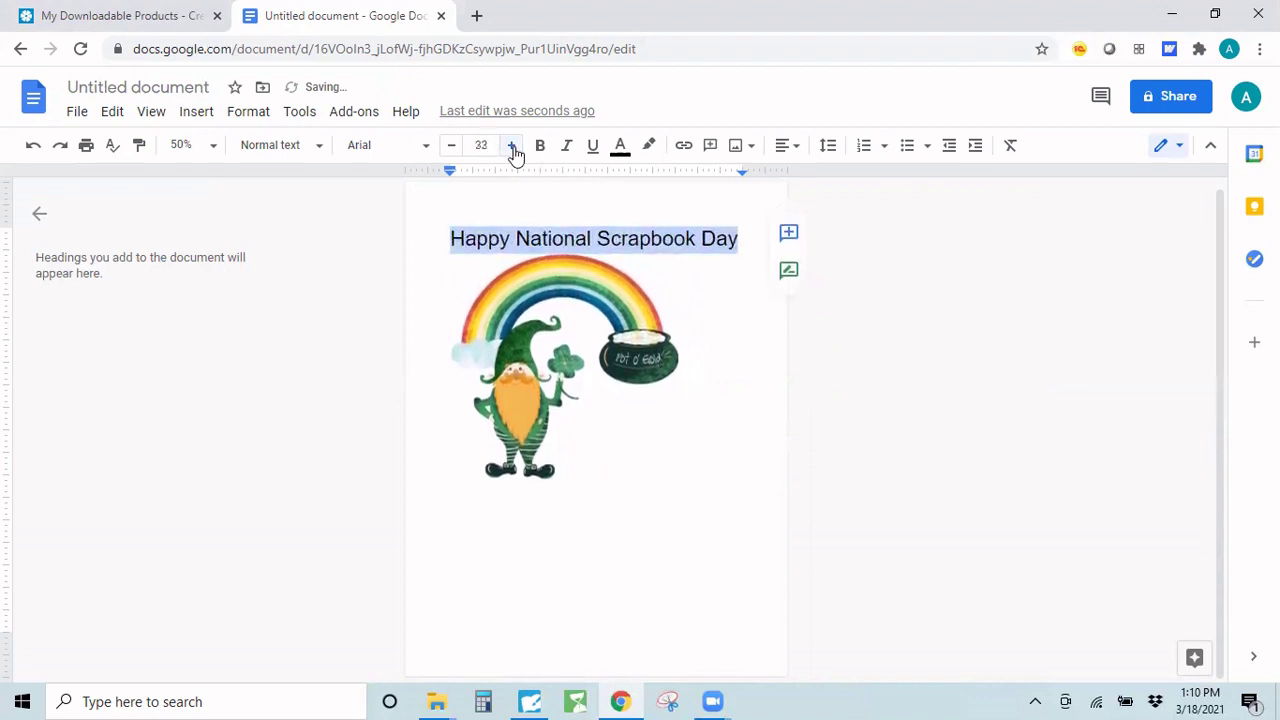
pyautogui.click(511, 145)
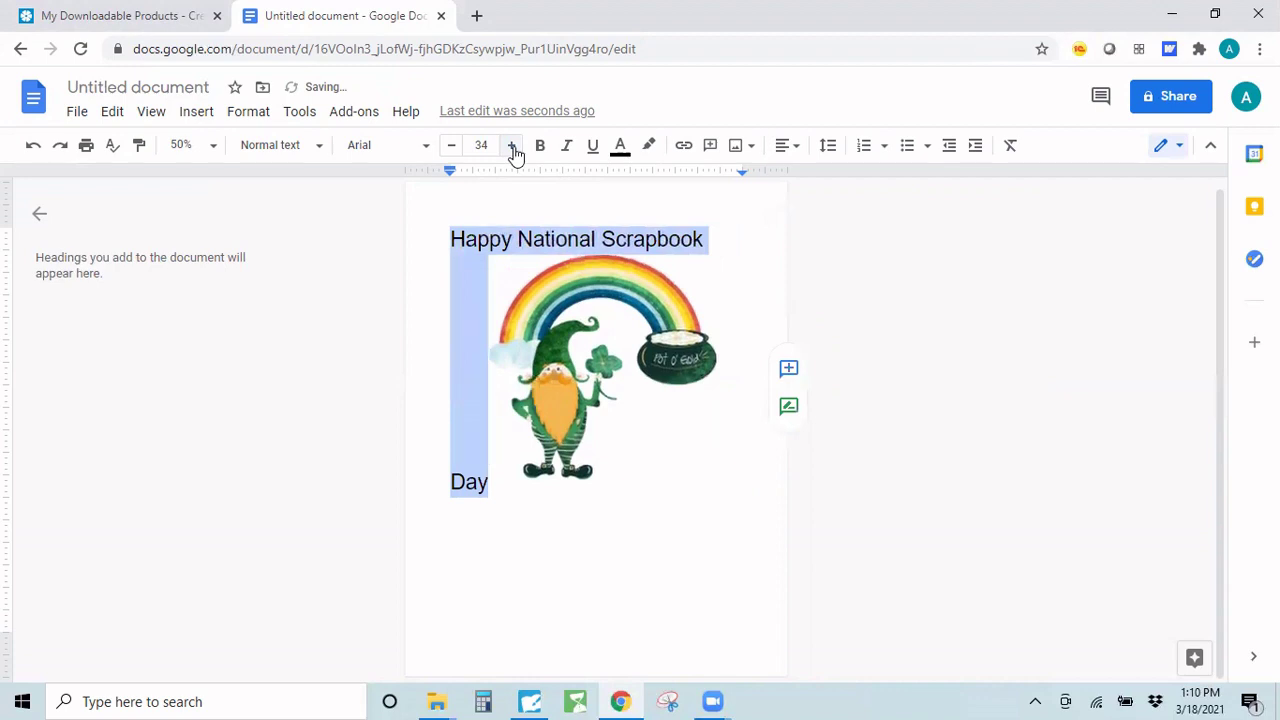
pyautogui.doubleClick(511, 145)
pyautogui.tripleClick(511, 145)
pyautogui.tripleClick(511, 145)
pyautogui.doubleClick(511, 145)
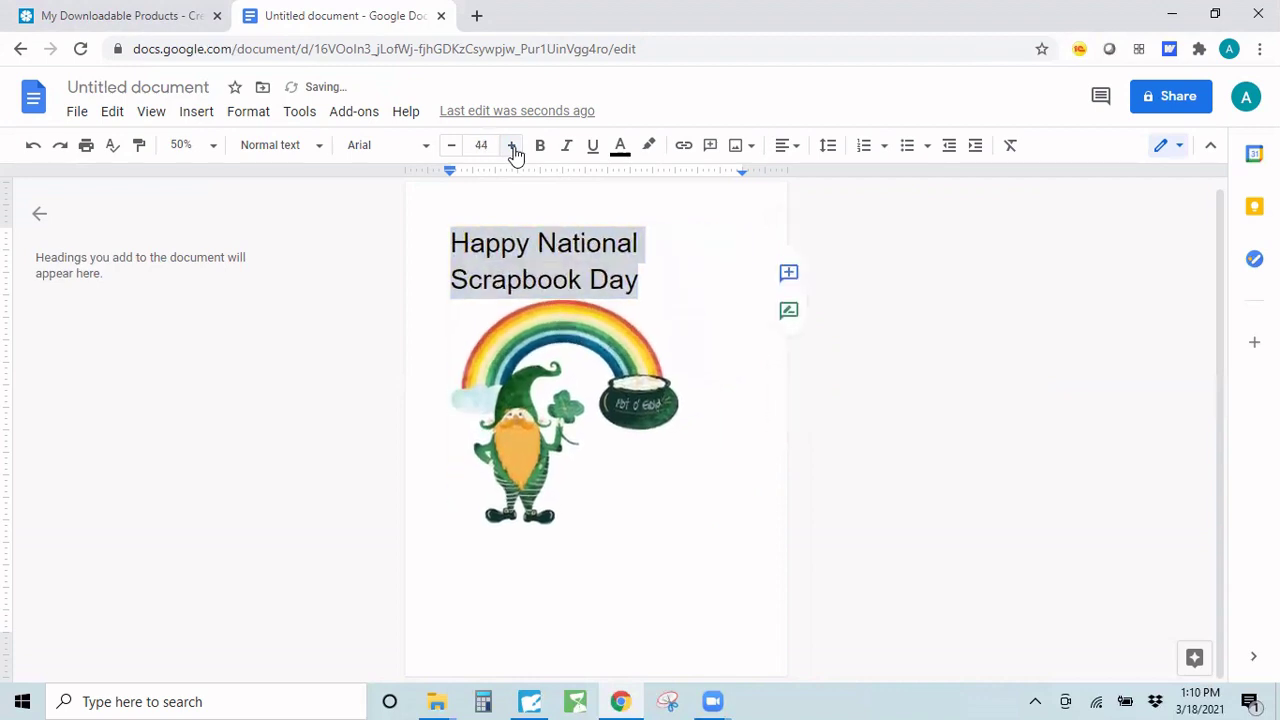
pyautogui.tripleClick(511, 145)
pyautogui.tripleClick(511, 145)
pyautogui.doubleClick(511, 145)
pyautogui.tripleClick(511, 145)
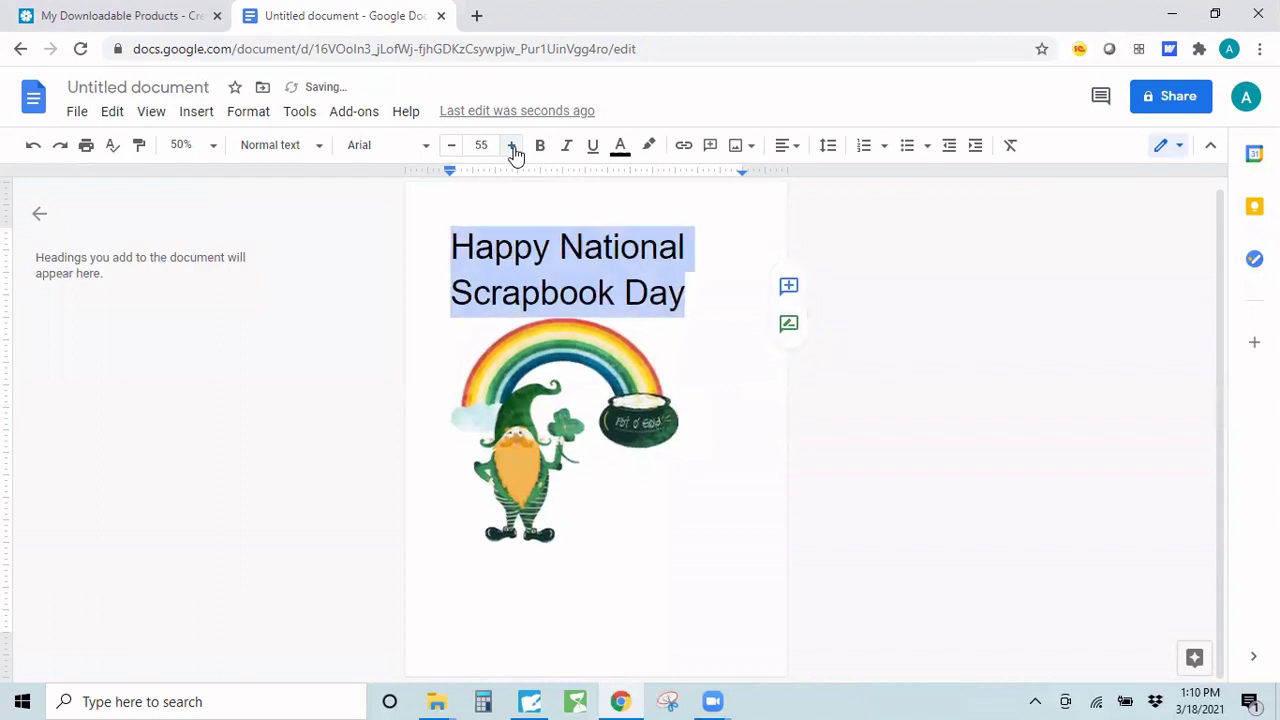
# Center-align the title and gnome image on the page
pyautogui.click(783, 148)
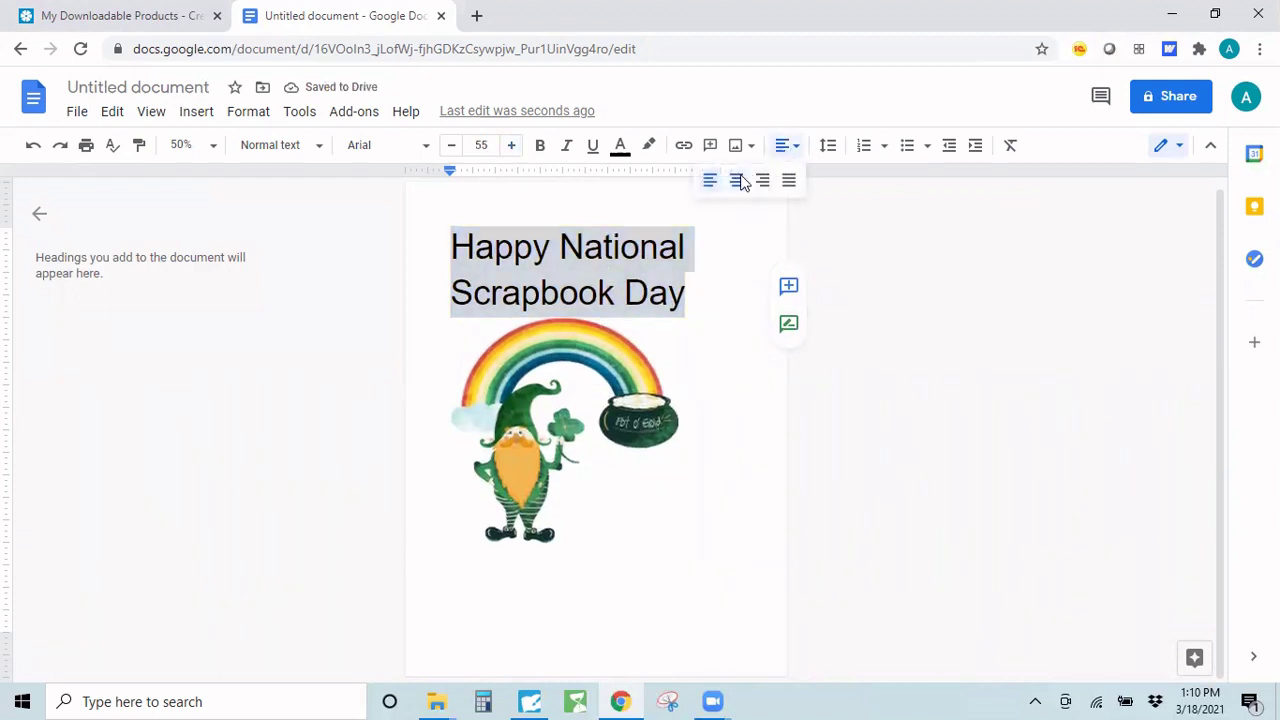
pyautogui.click(736, 178)
pyautogui.click(694, 526)
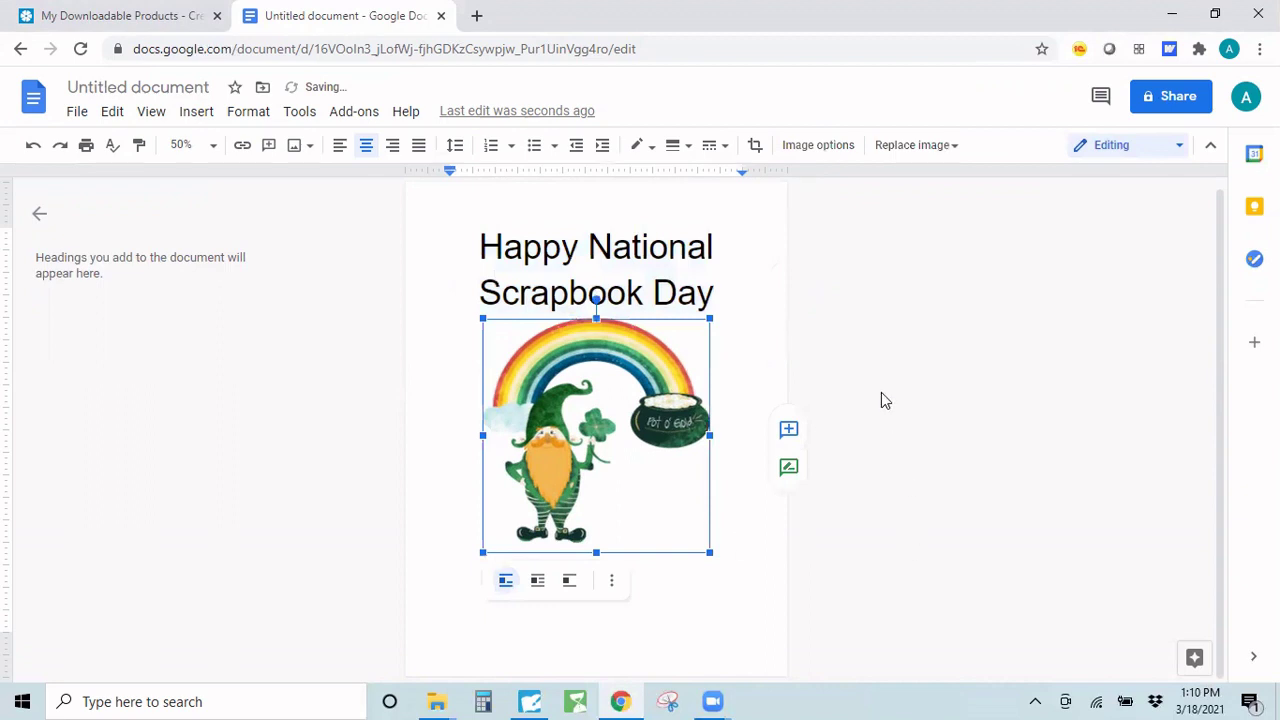
pyautogui.click(790, 376)
# Color the title text green
pyautogui.moveTo(722, 298); pyautogui.dragTo(437, 249)
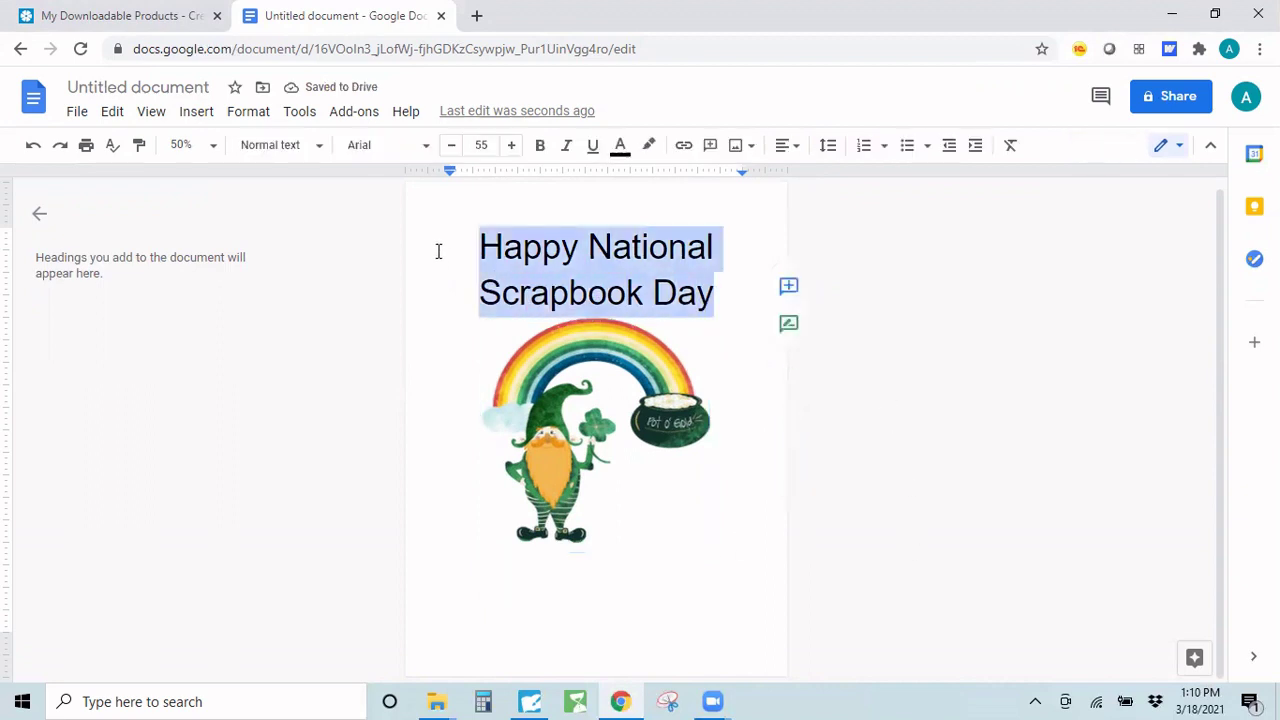
pyautogui.click(620, 147)
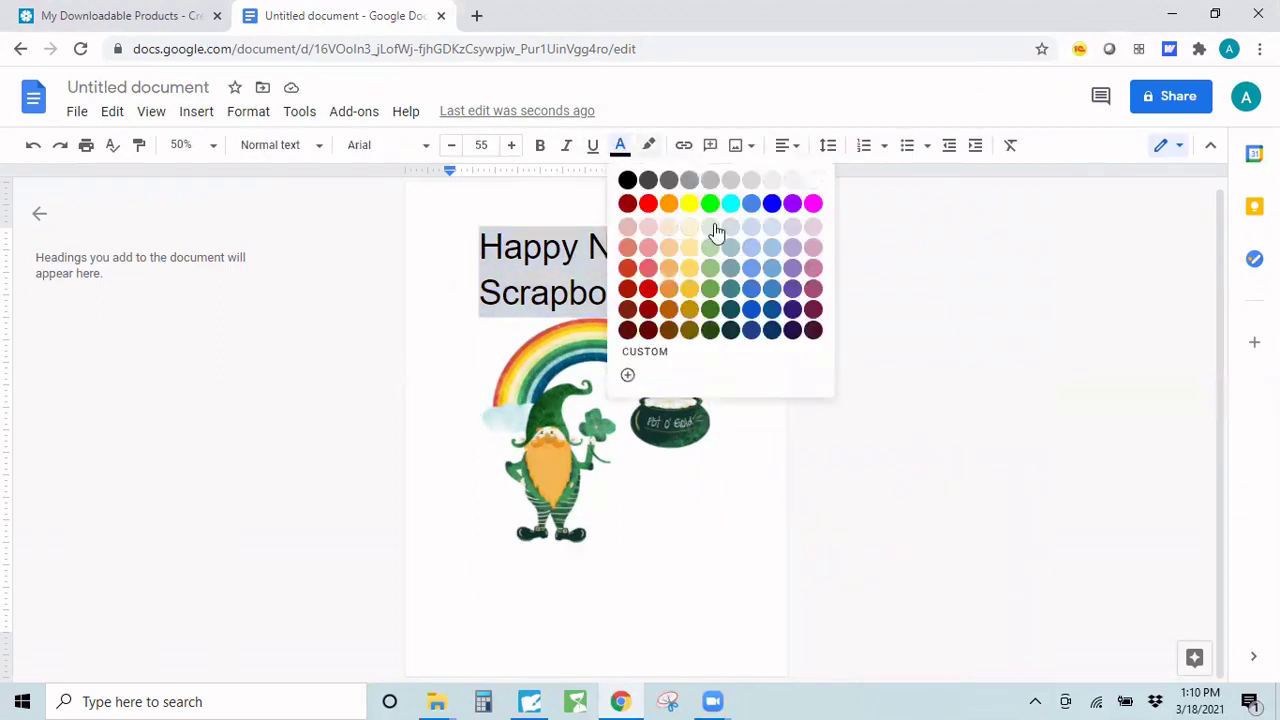
pyautogui.click(731, 288)
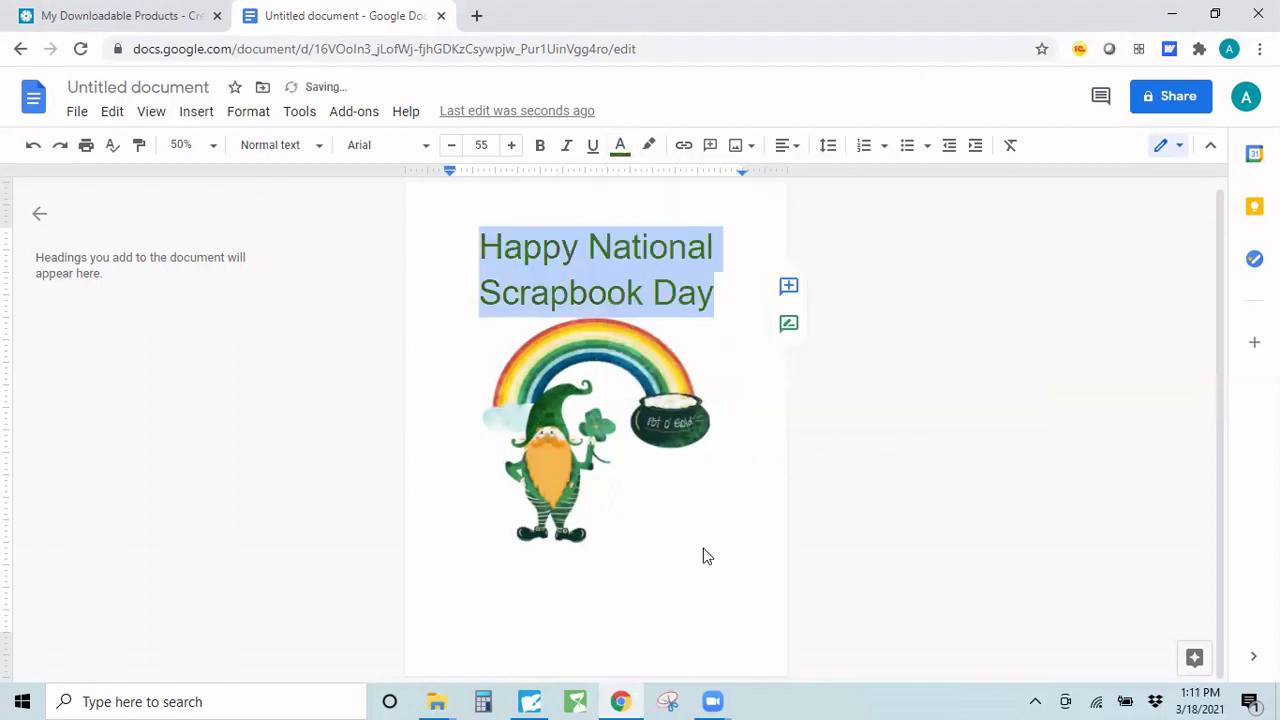
pyautogui.click(705, 546)
pyautogui.click(765, 560)
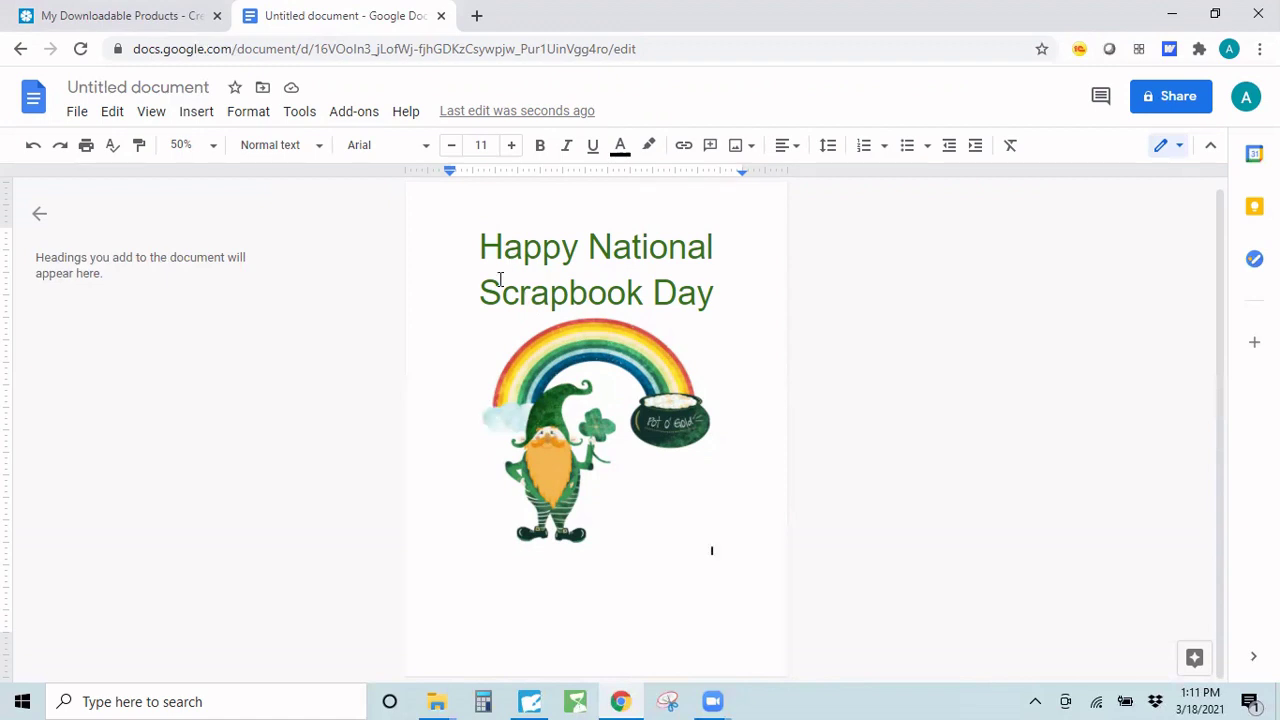
# Launch the Snipping Tool from the taskbar
pyautogui.click(674, 702)
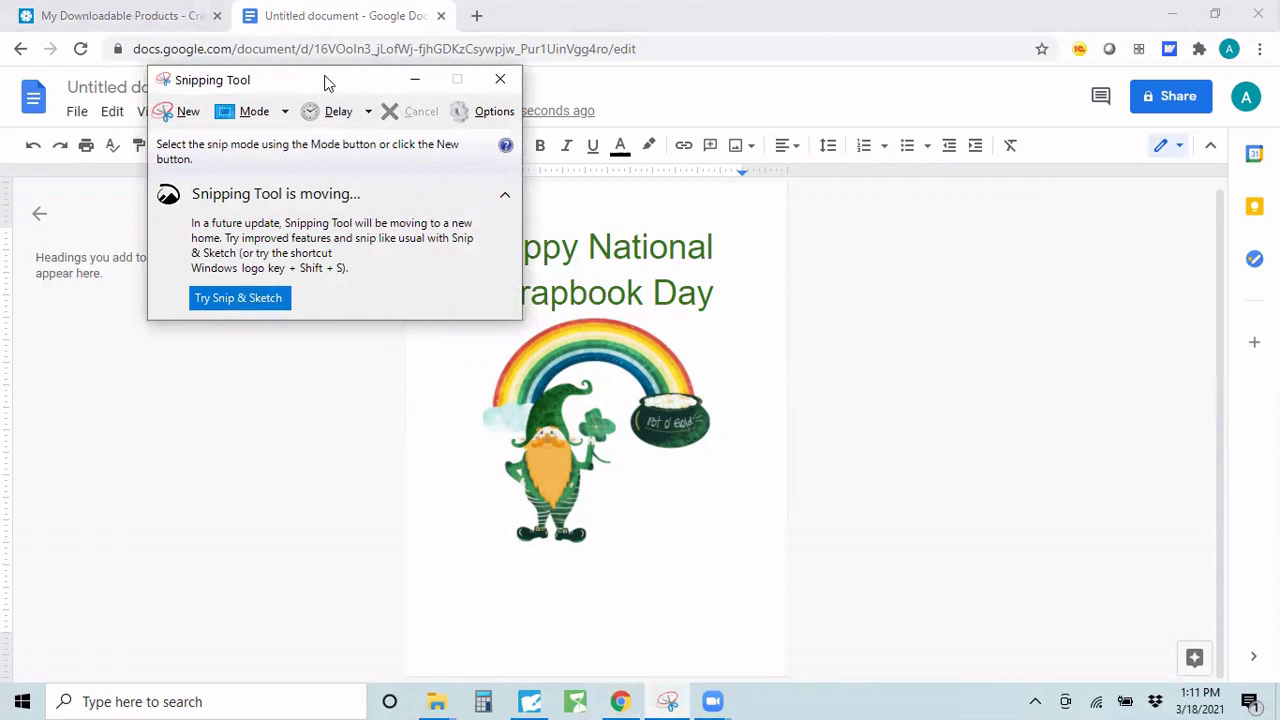
# Move the Snipping Tool window off the title and start a new snip
pyautogui.moveTo(325, 82); pyautogui.dragTo(171, 90)
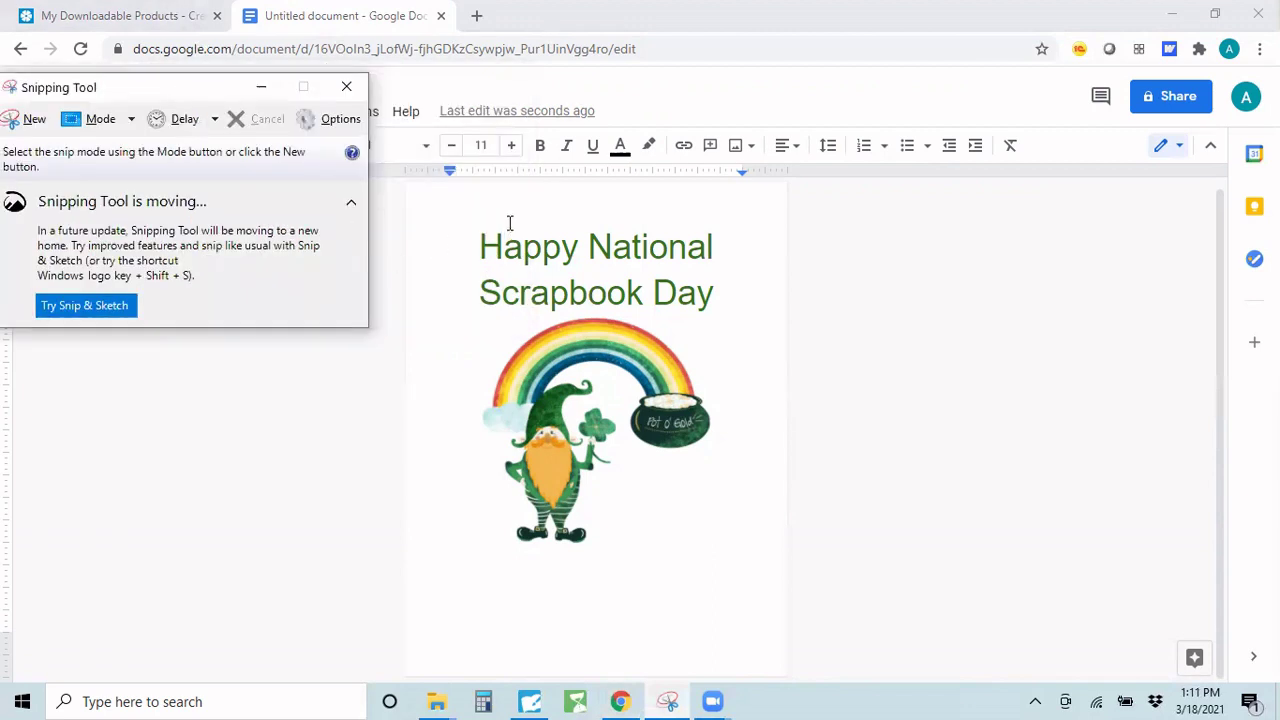
pyautogui.click(30, 120)
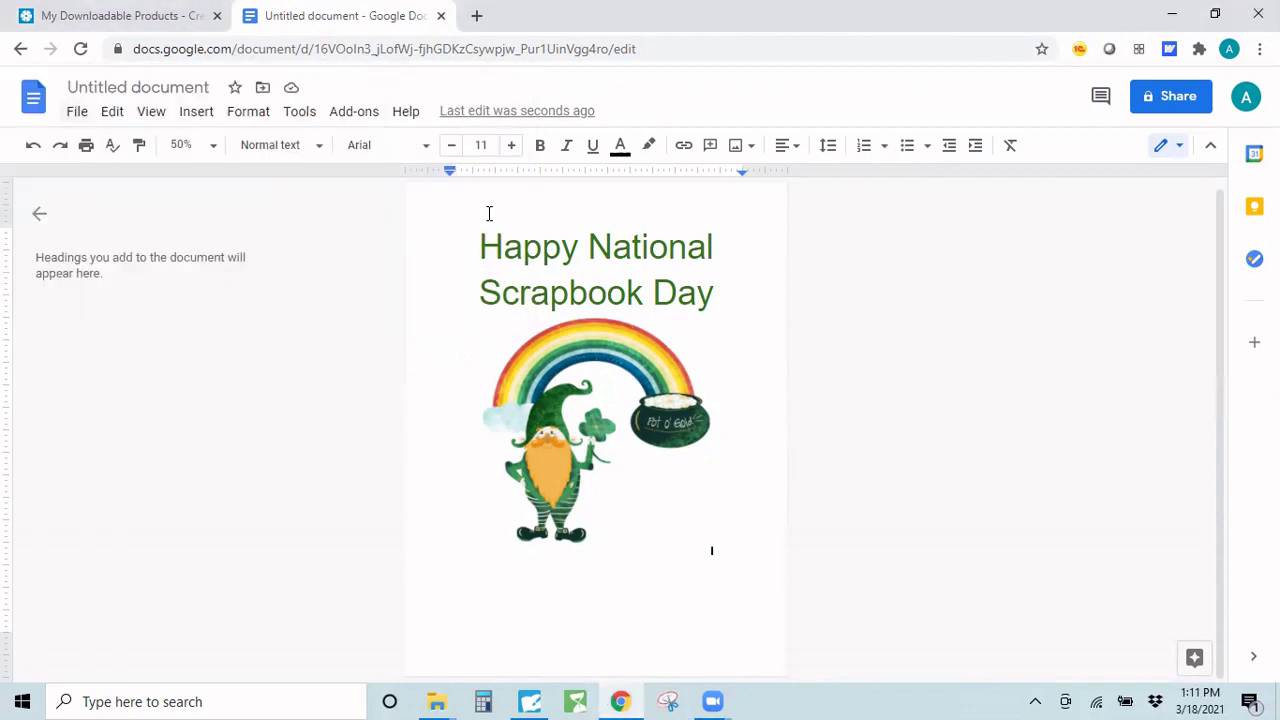